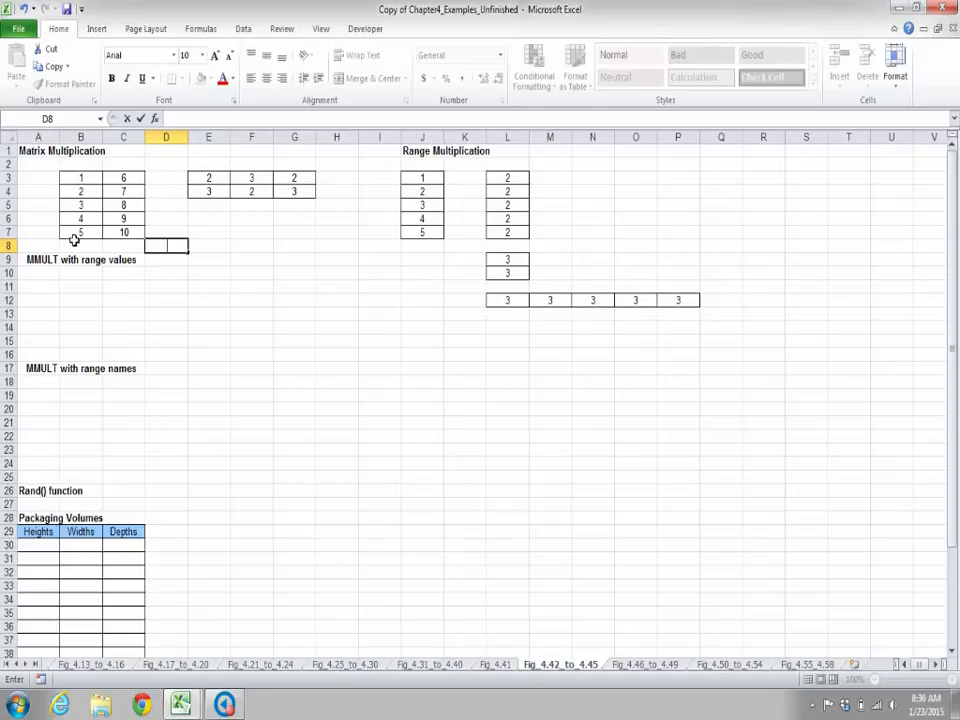
# Enter the array formula =MMULT(B3:C7,E3:G4) across A10:C14 under the MMULT with range values heading.
pyautogui.click(262, 207)
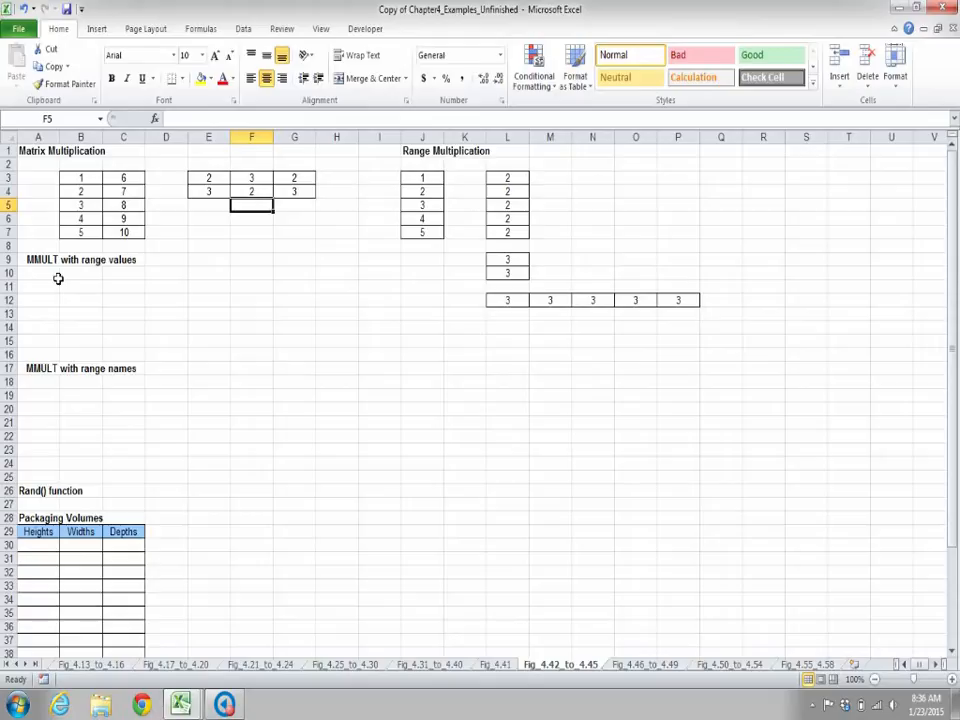
pyautogui.moveTo(58, 278); pyautogui.dragTo(118, 334)
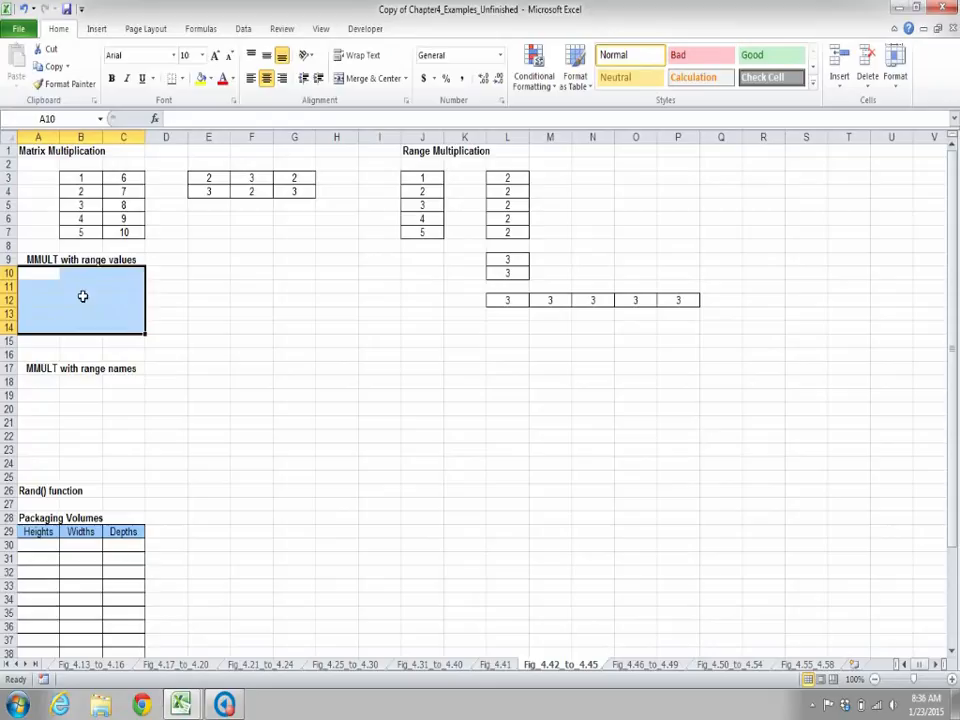
pyautogui.write('=mm')
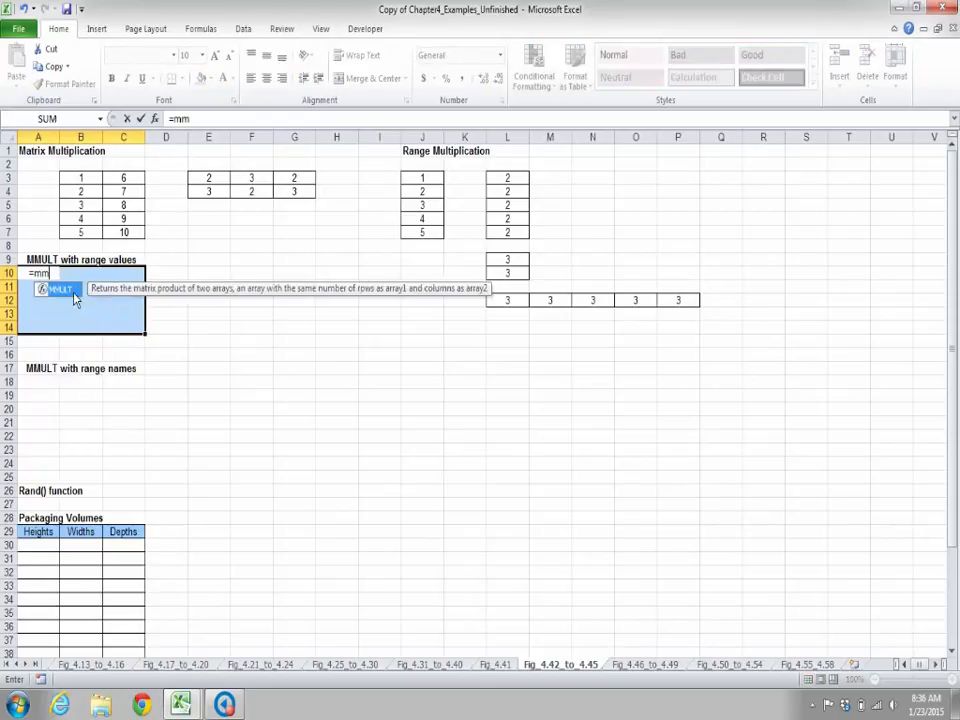
pyautogui.doubleClick(74, 290)
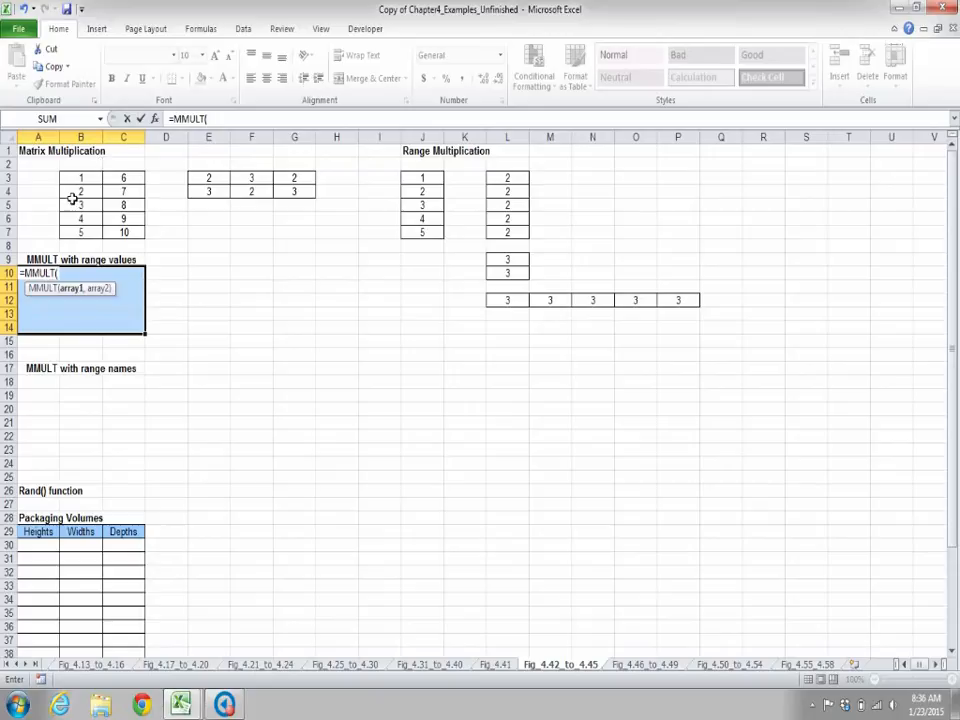
pyautogui.moveTo(71, 180); pyautogui.dragTo(141, 236)
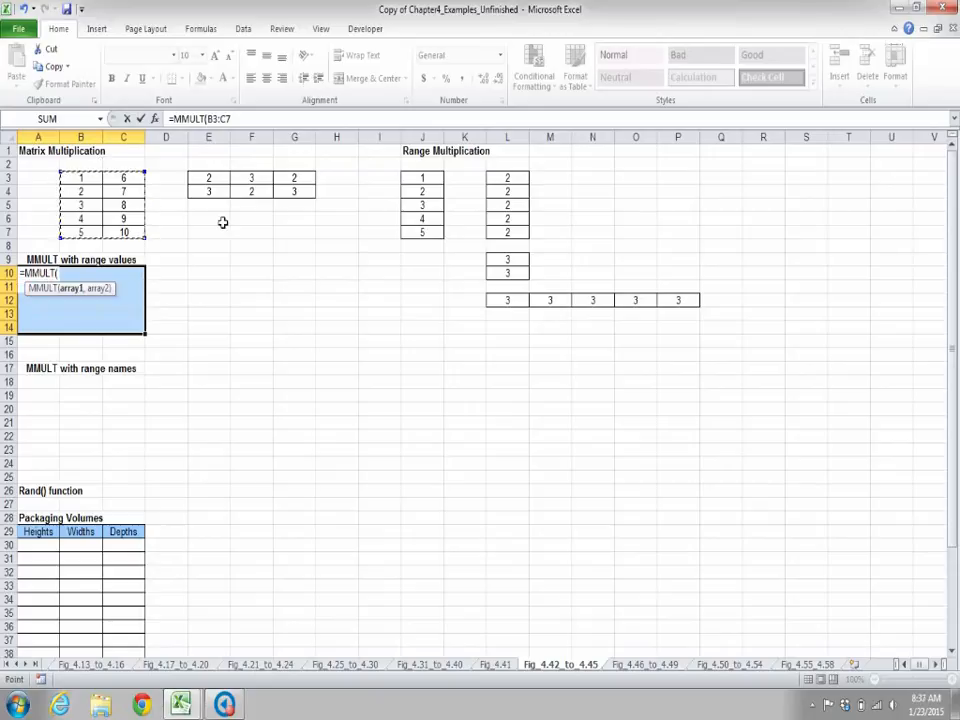
pyautogui.write(',')
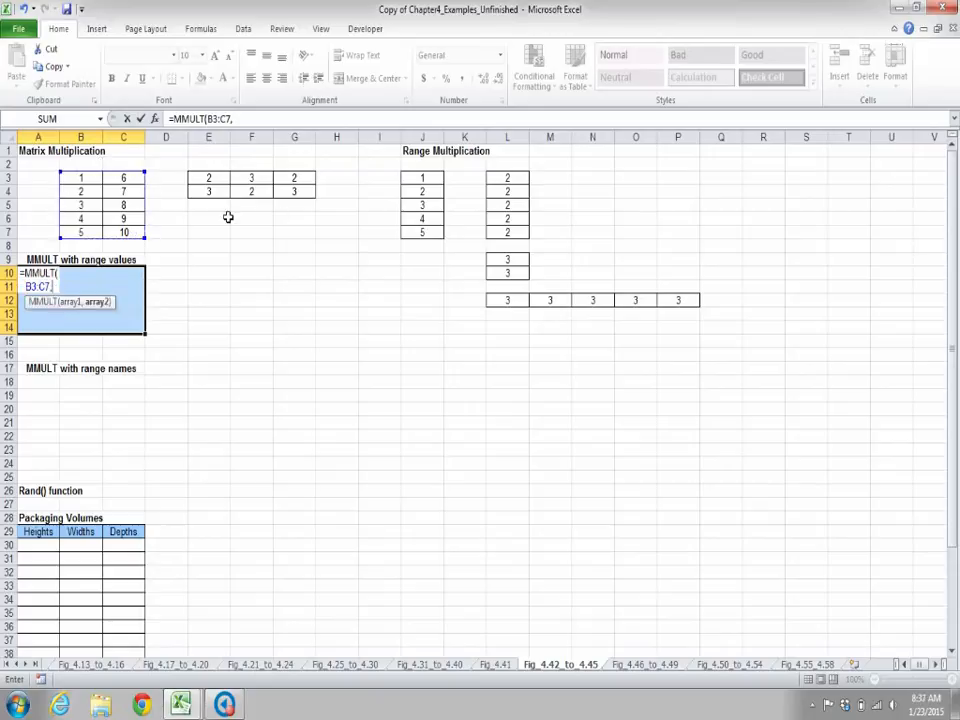
pyautogui.moveTo(223, 182); pyautogui.dragTo(301, 194)
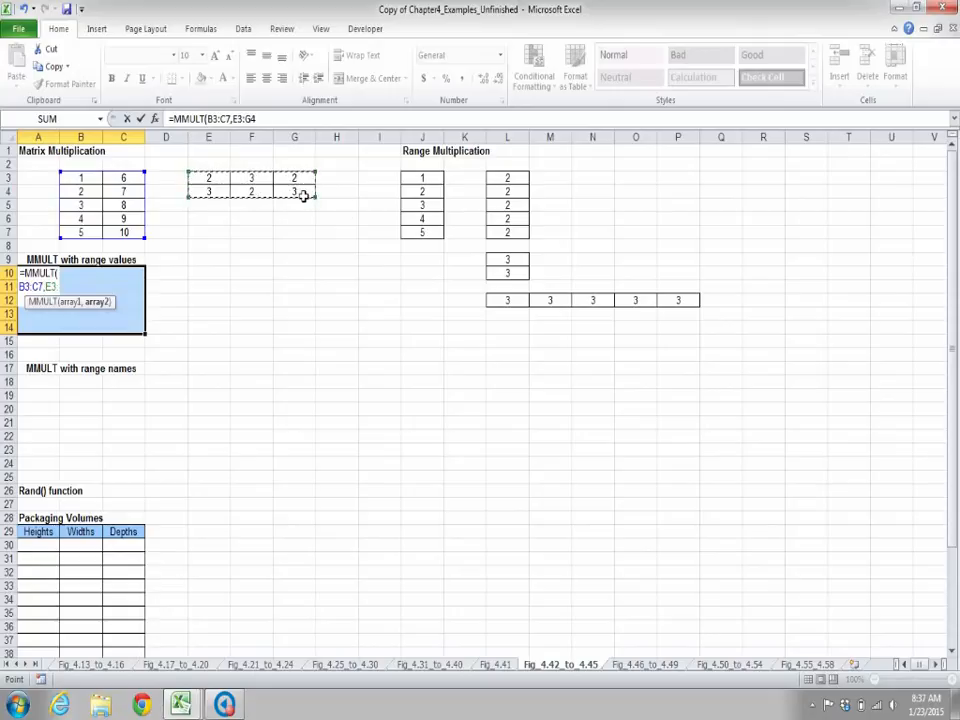
pyautogui.write(')')
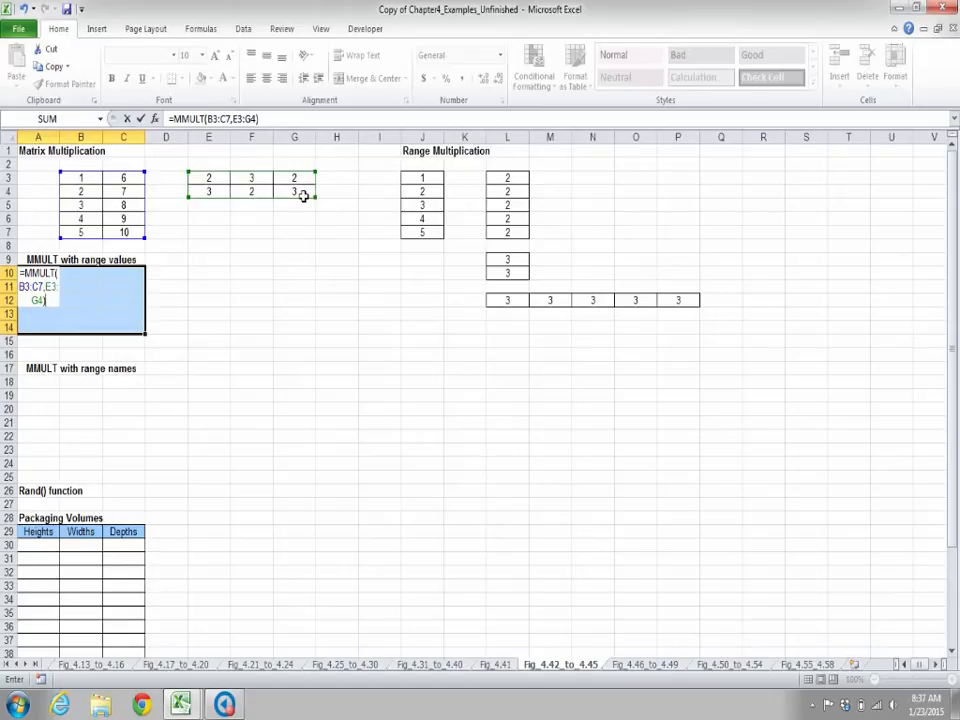
pyautogui.hotkey('ctrl', 'shift', 'Return')
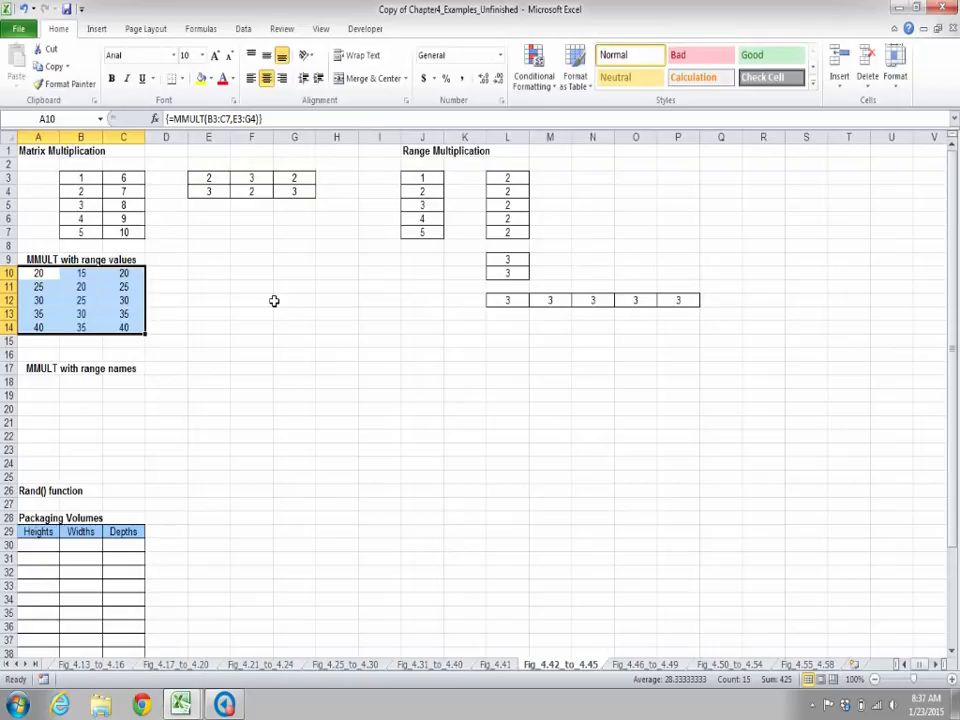
pyautogui.click(216, 354)
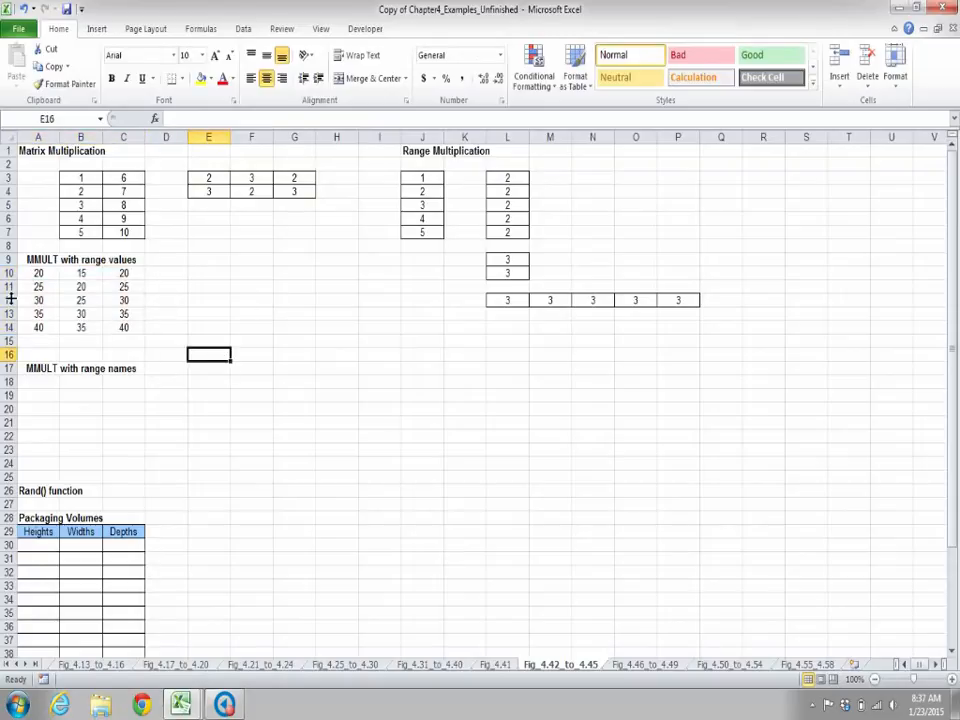
# Check the names of both matrix ranges and enter the array formula =MMULT(matrixA,matrixB) across A18:C22.
pyautogui.click(42, 384)
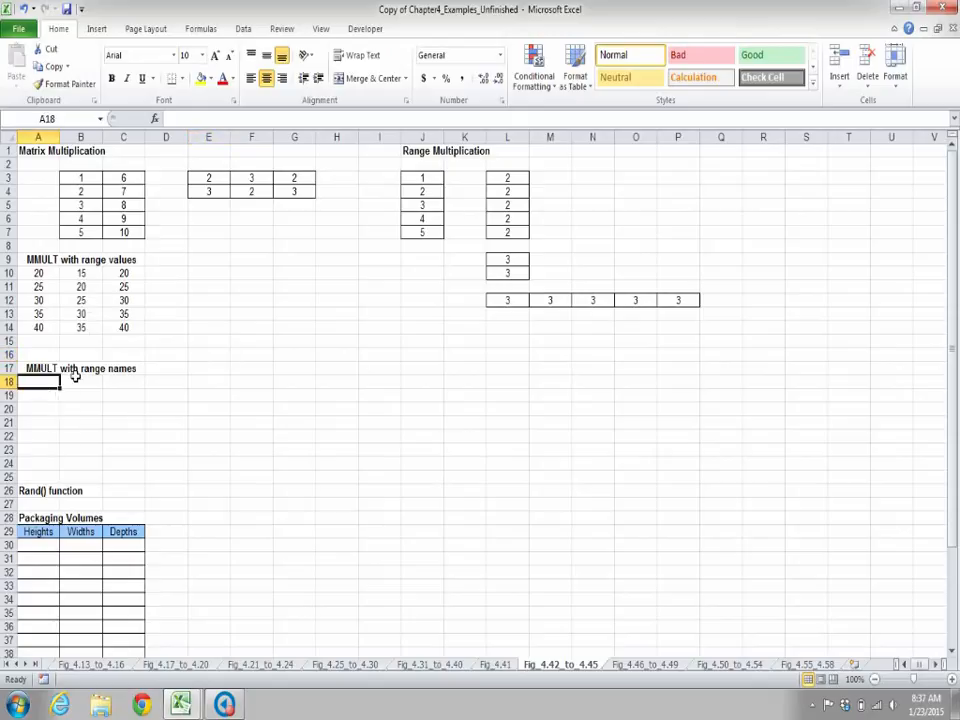
pyautogui.moveTo(88, 180); pyautogui.dragTo(125, 232)
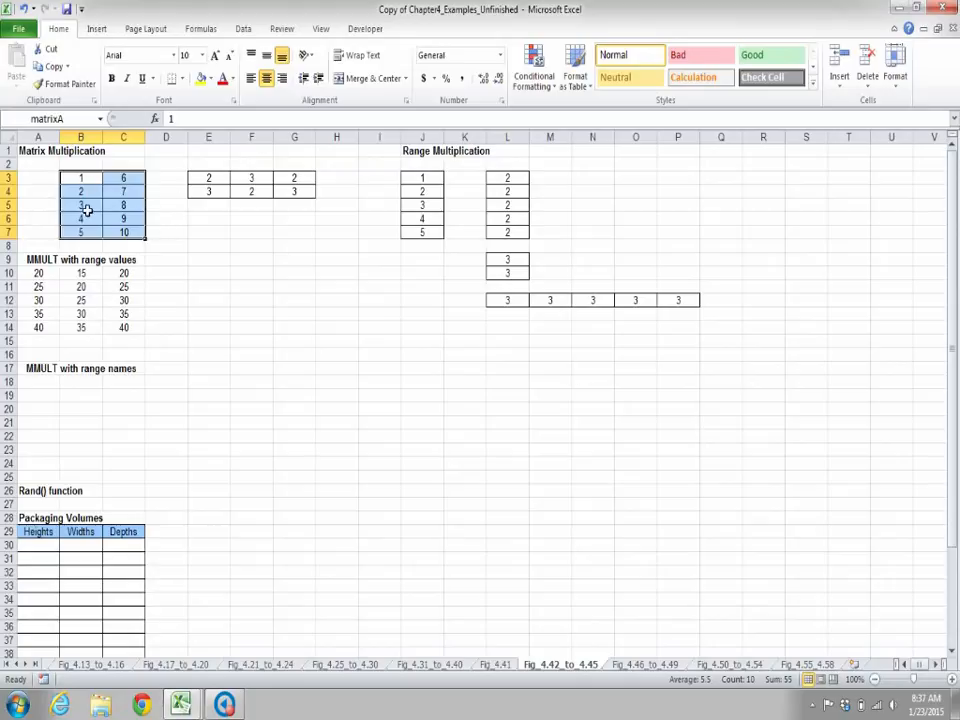
pyautogui.moveTo(208, 179); pyautogui.dragTo(304, 191)
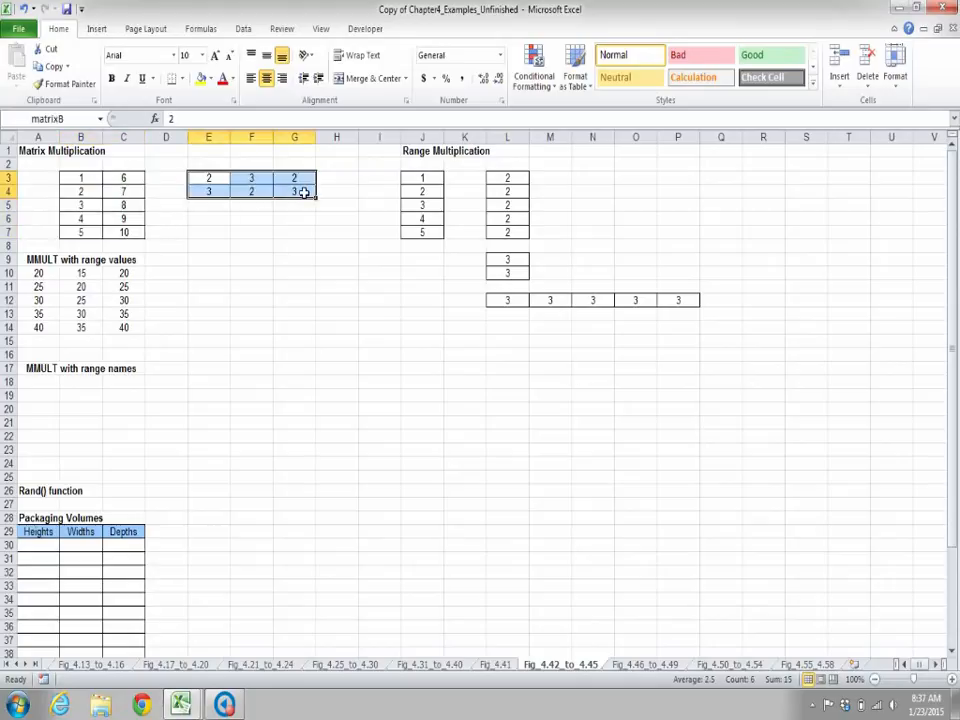
pyautogui.click(52, 388)
pyautogui.moveTo(52, 388); pyautogui.dragTo(114, 444)
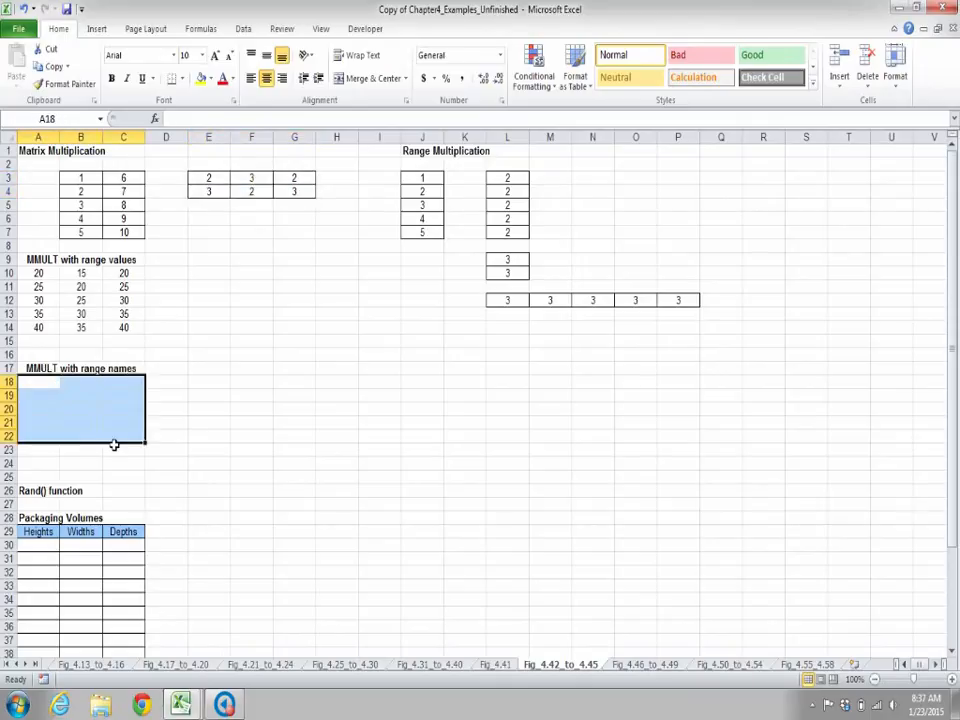
pyautogui.write('=mm')
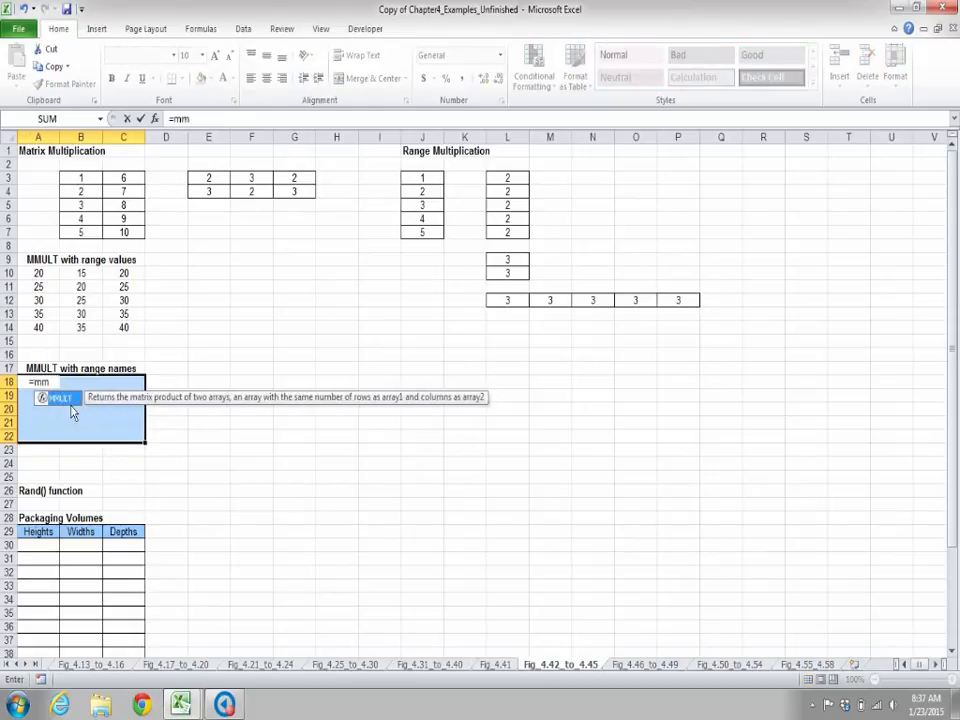
pyautogui.doubleClick(71, 400)
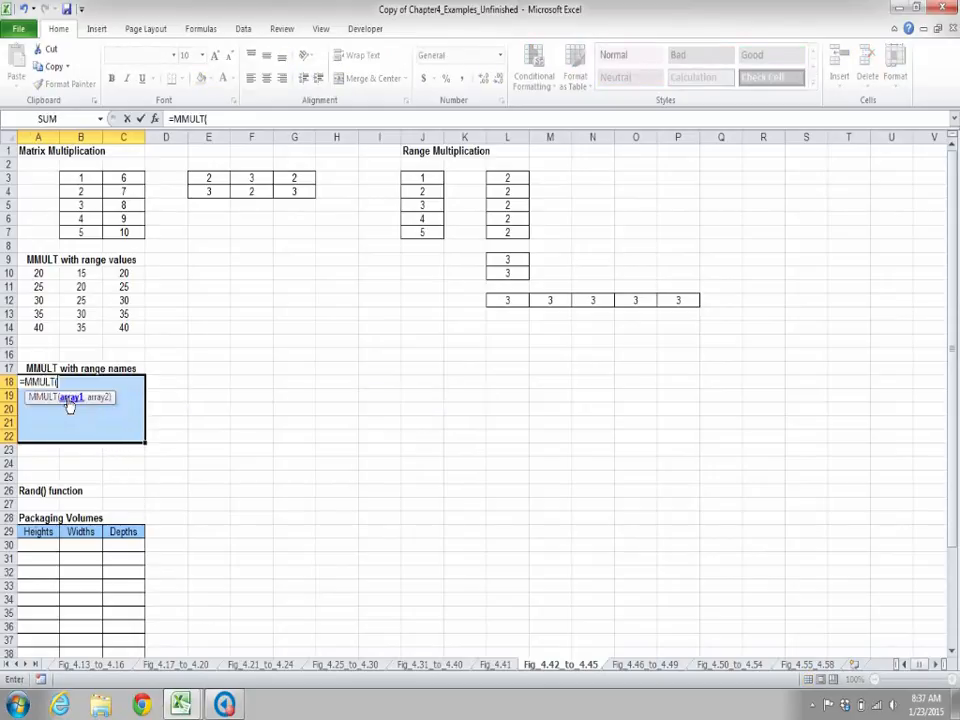
pyautogui.write('ma')
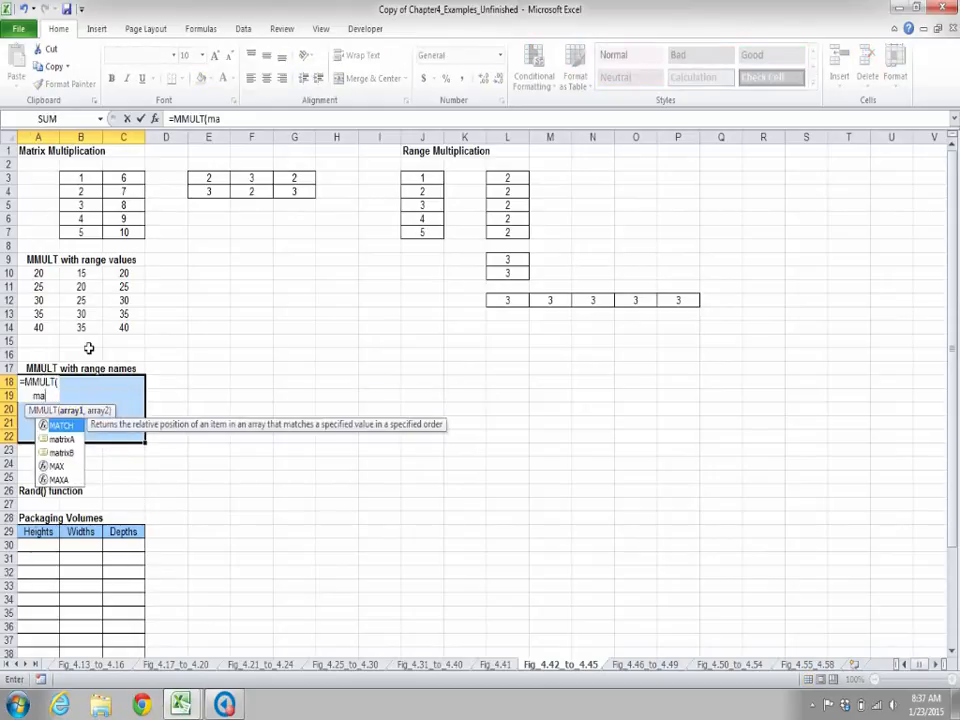
pyautogui.doubleClick(68, 440)
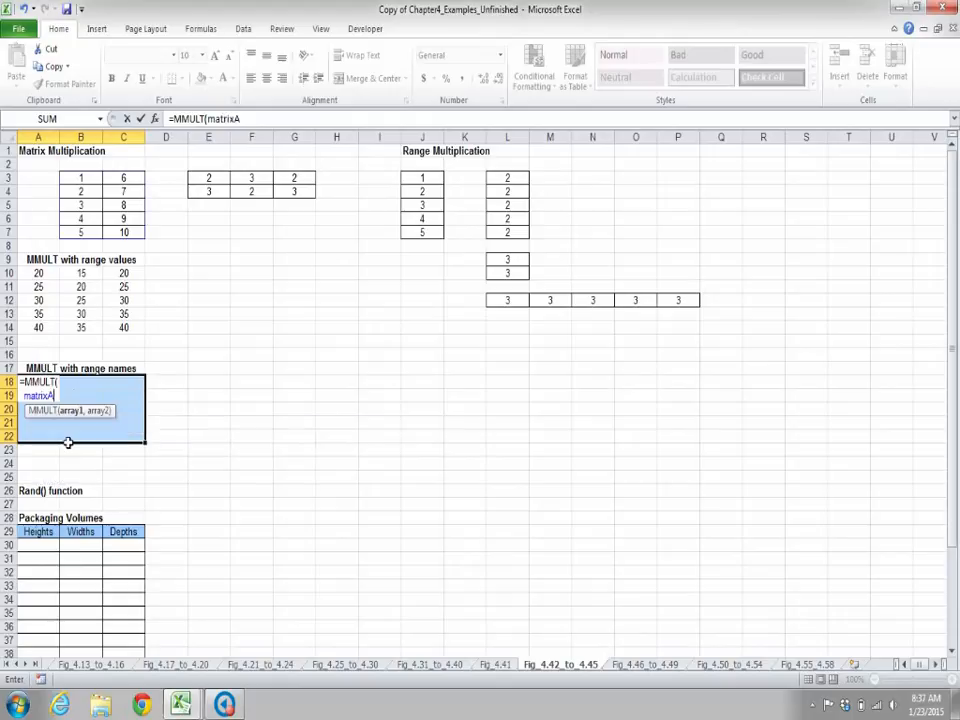
pyautogui.write(',ma')
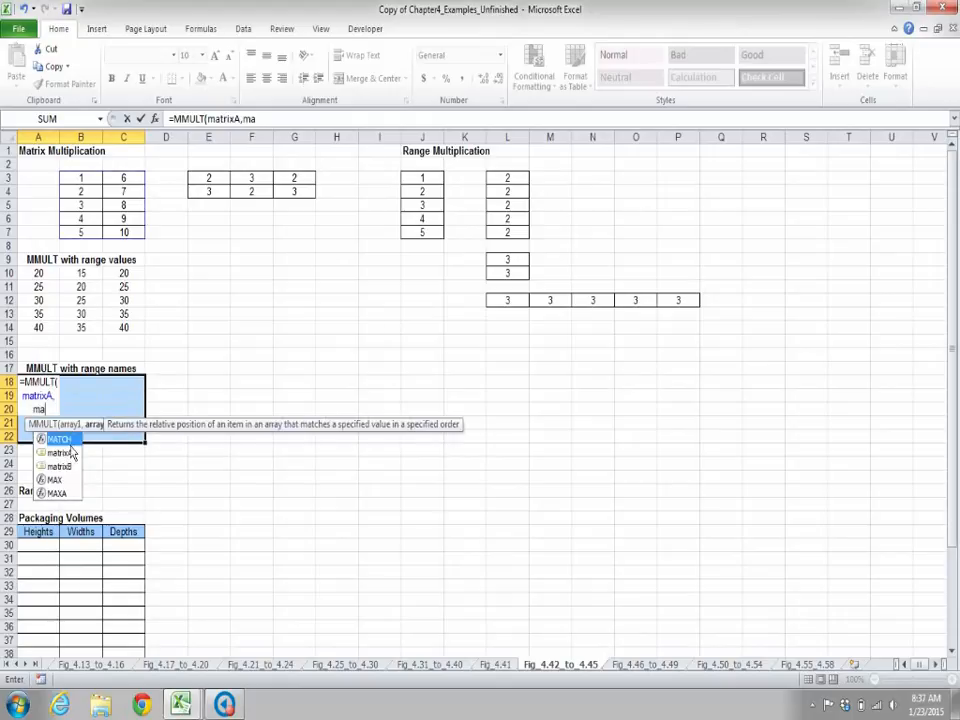
pyautogui.doubleClick(66, 466)
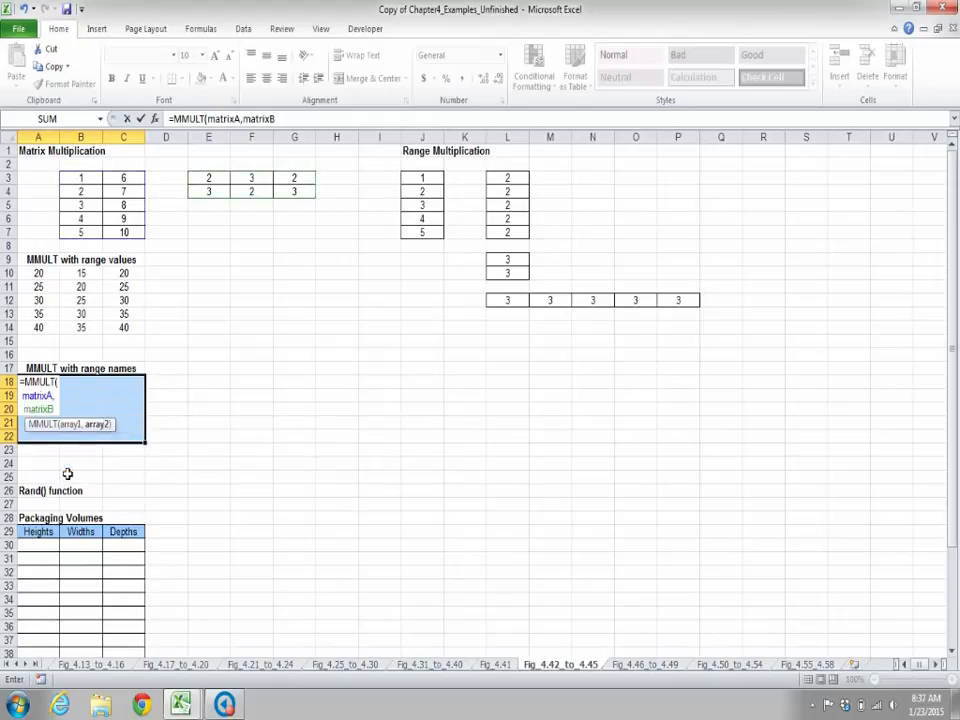
pyautogui.write(')')
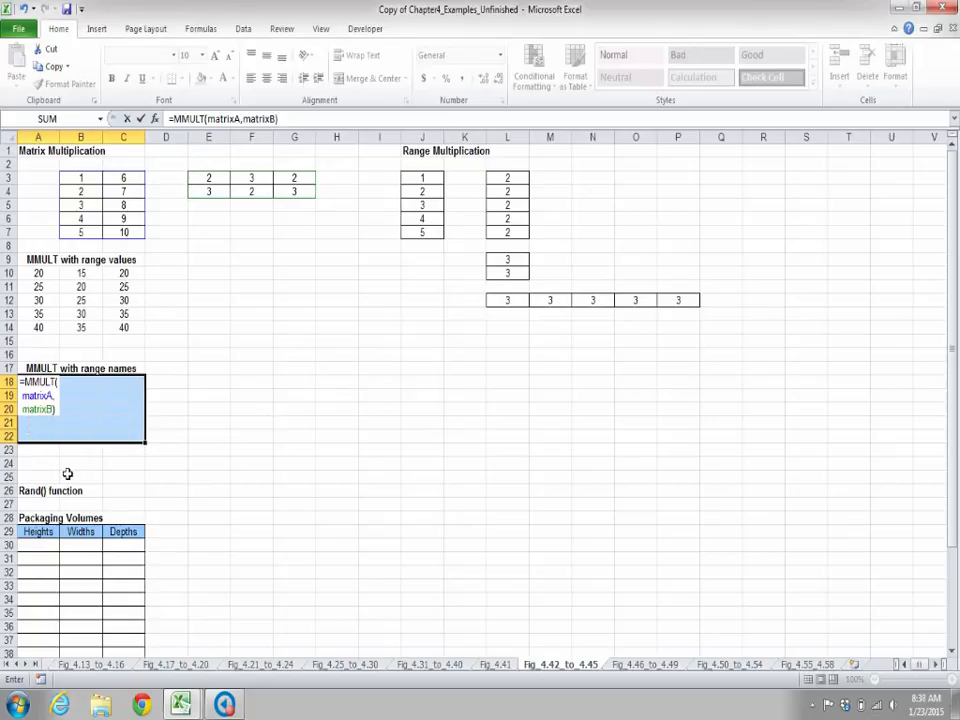
pyautogui.hotkey('ctrl', 'shift', 'Return')
pyautogui.click(207, 388)
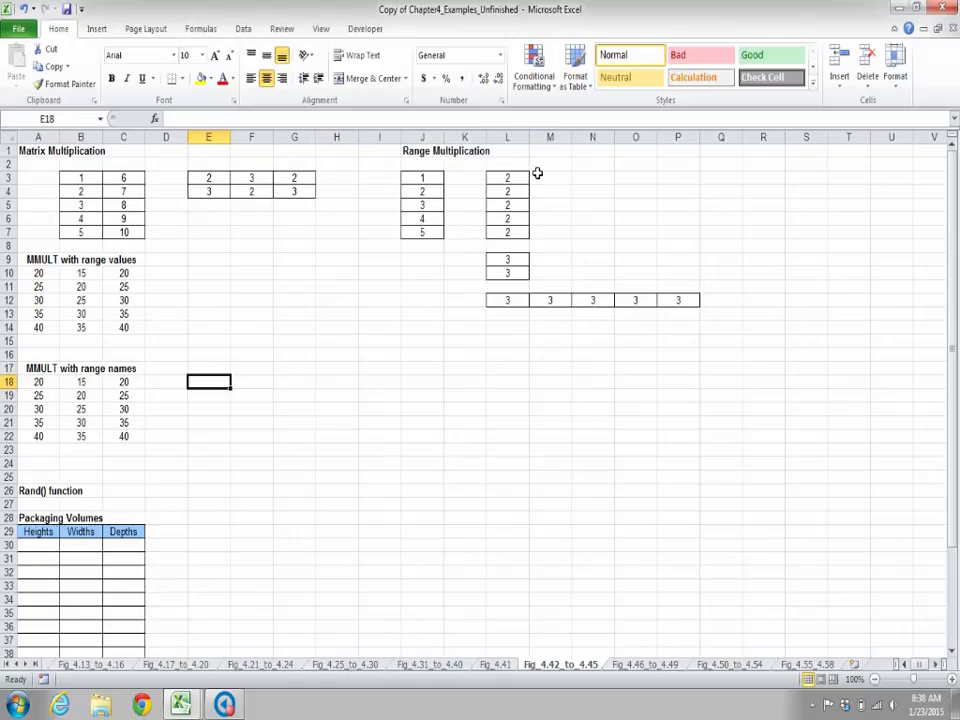
# Check the names of ranges J3:J7 and L3:L7, and enter the formula =numbers*two in cell N3.
pyautogui.click(439, 179)
pyautogui.moveTo(439, 179); pyautogui.dragTo(435, 234)
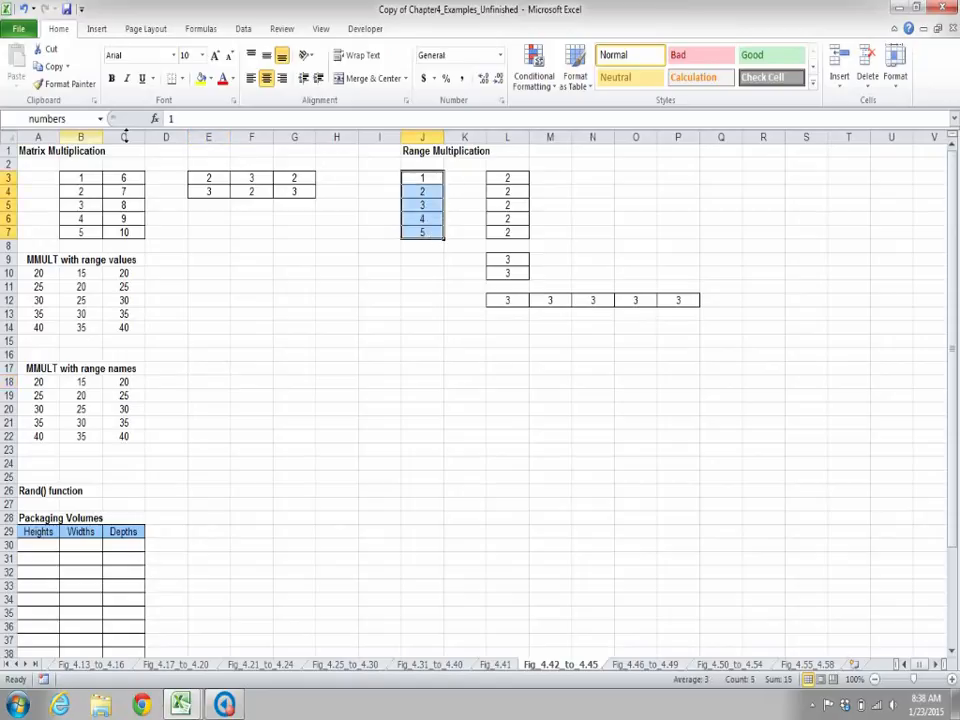
pyautogui.moveTo(512, 180); pyautogui.dragTo(511, 234)
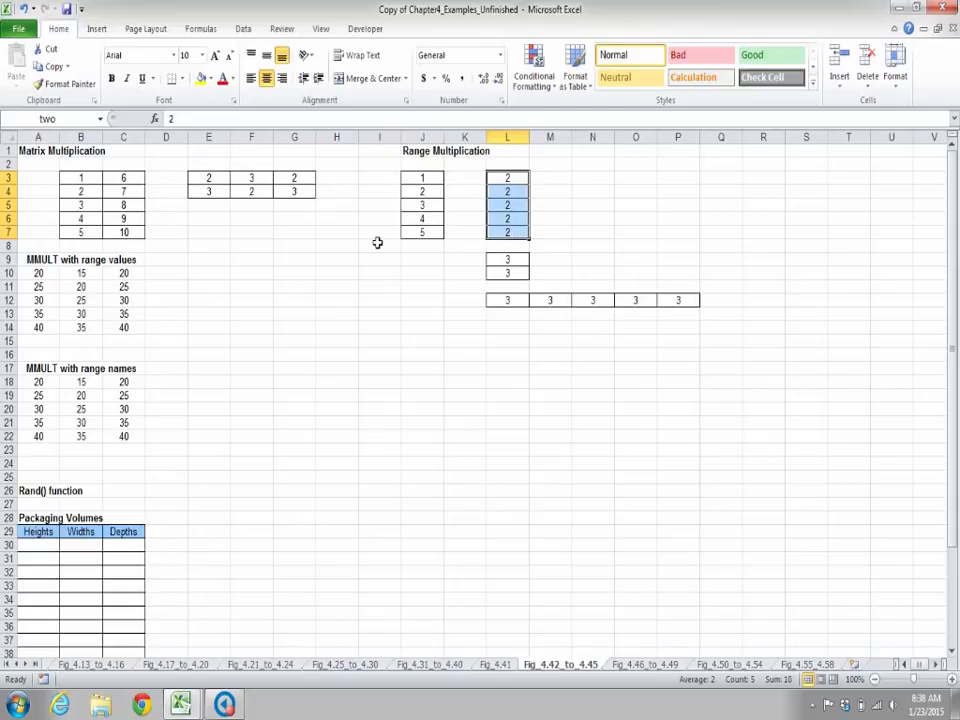
pyautogui.click(594, 182)
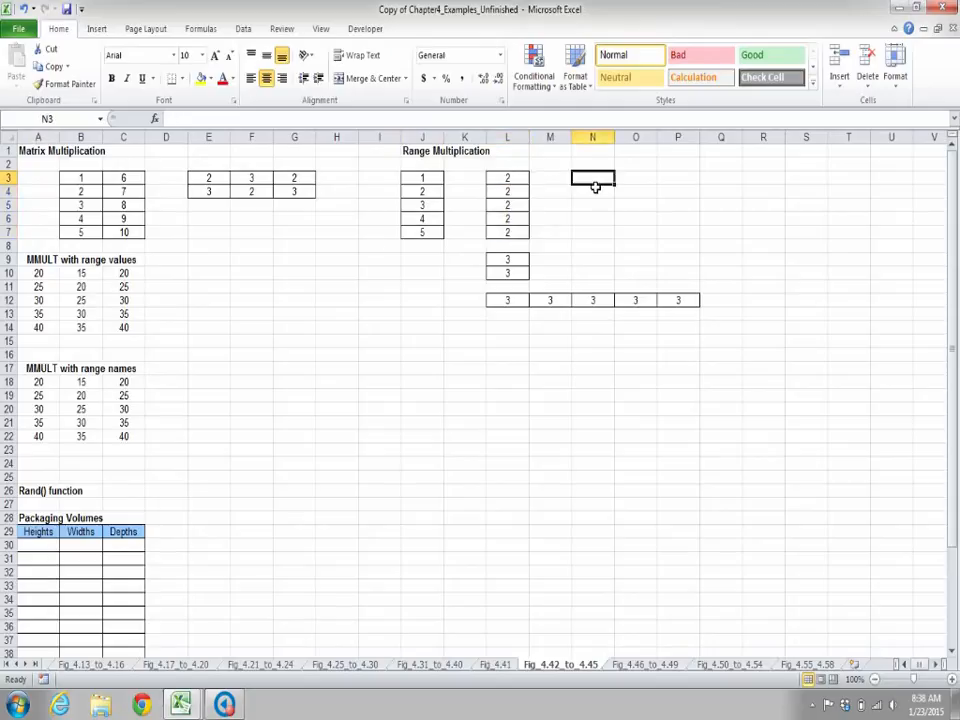
pyautogui.write('=n')
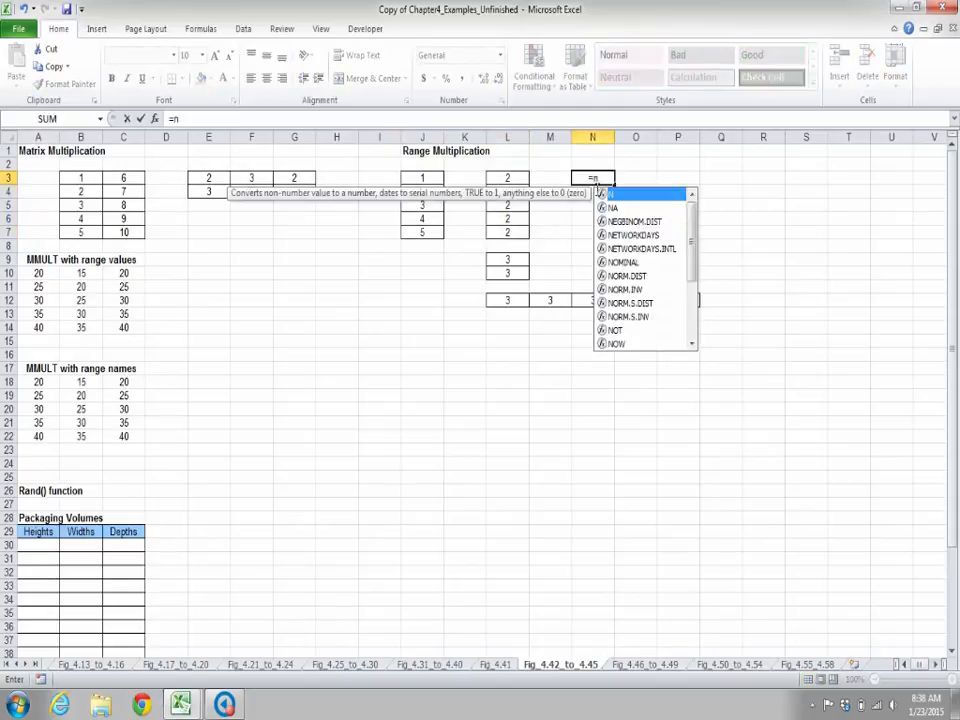
pyautogui.write('um')
pyautogui.press('Tab')
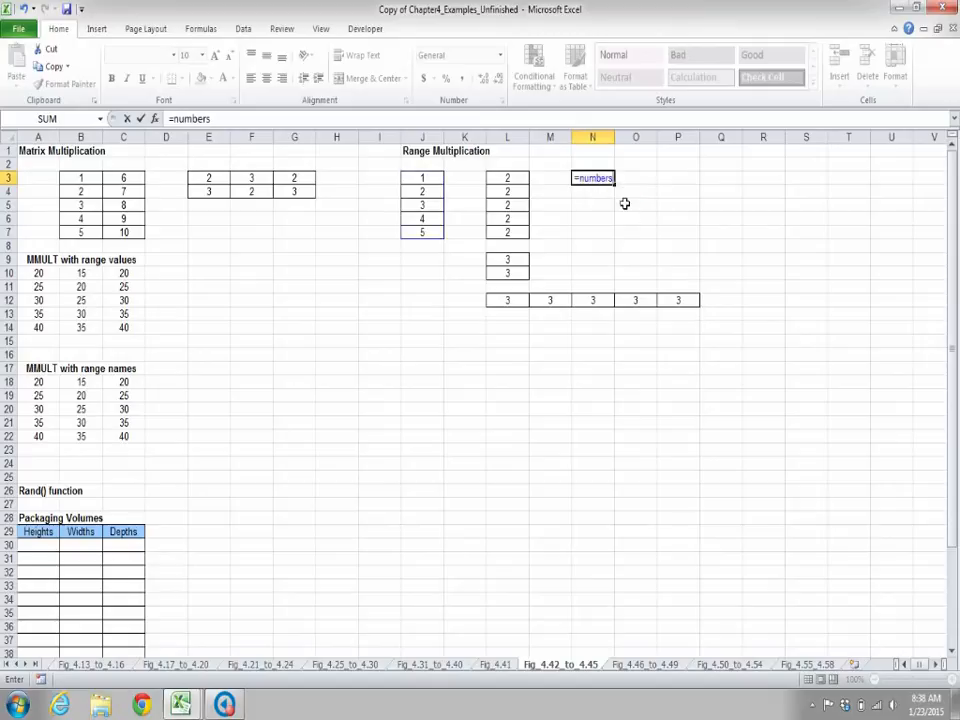
pyautogui.write('*two')
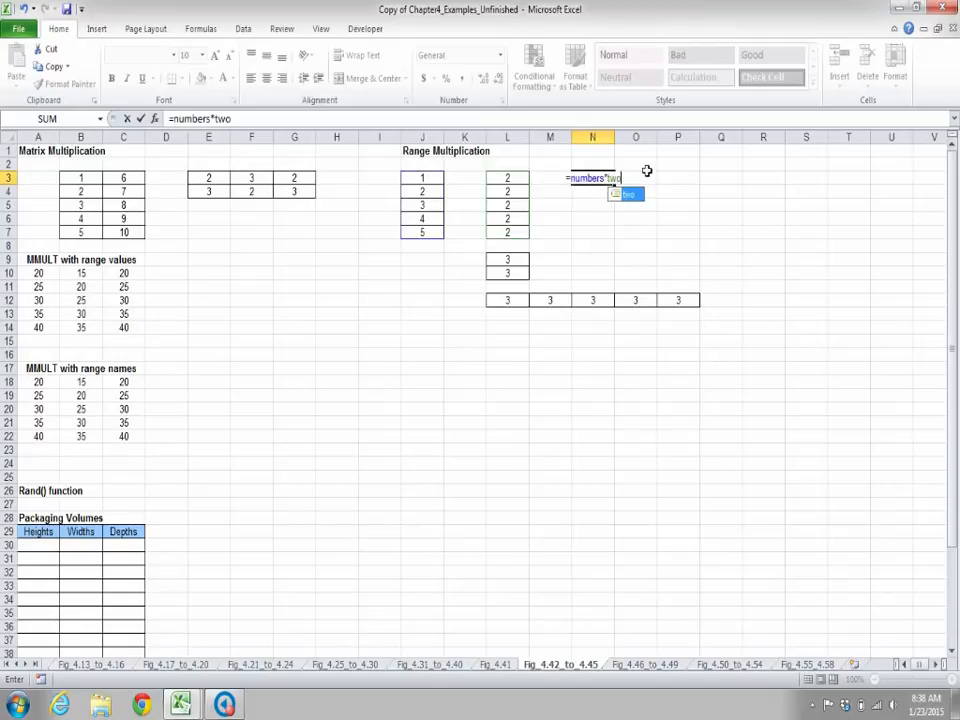
pyautogui.doubleClick(627, 199)
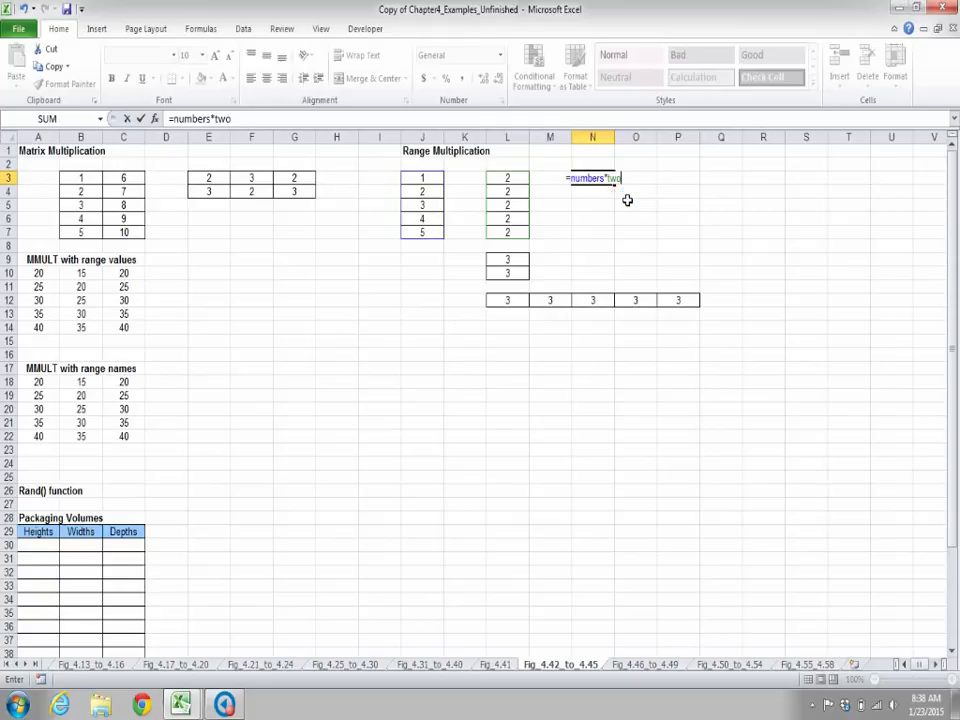
pyautogui.press('Return')
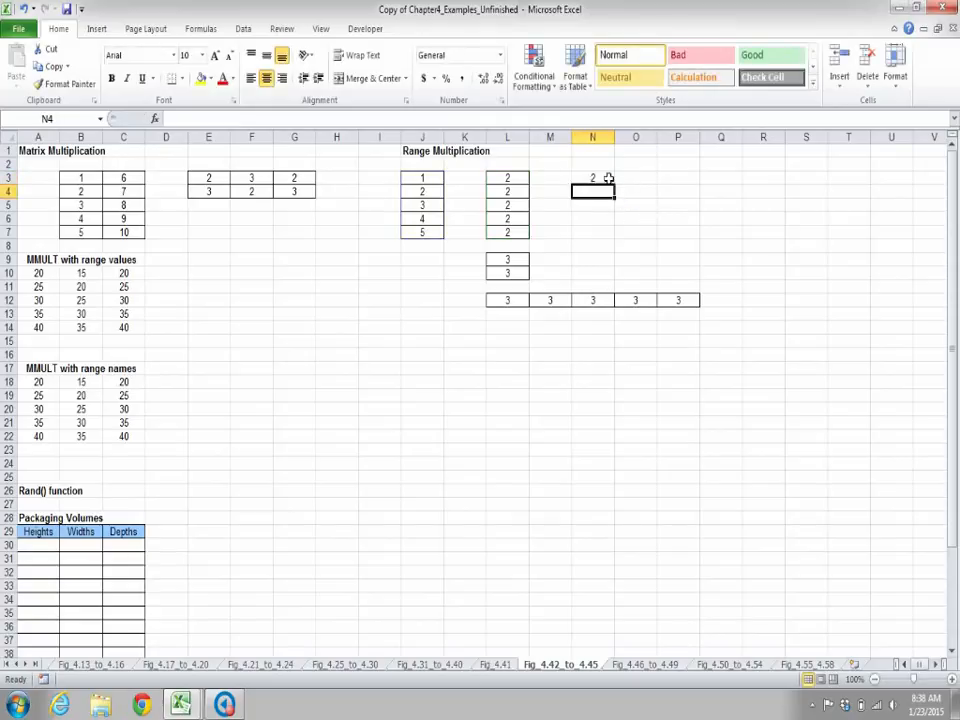
# Fill the range multiplication formula from N3 down through N7.
pyautogui.click(608, 178)
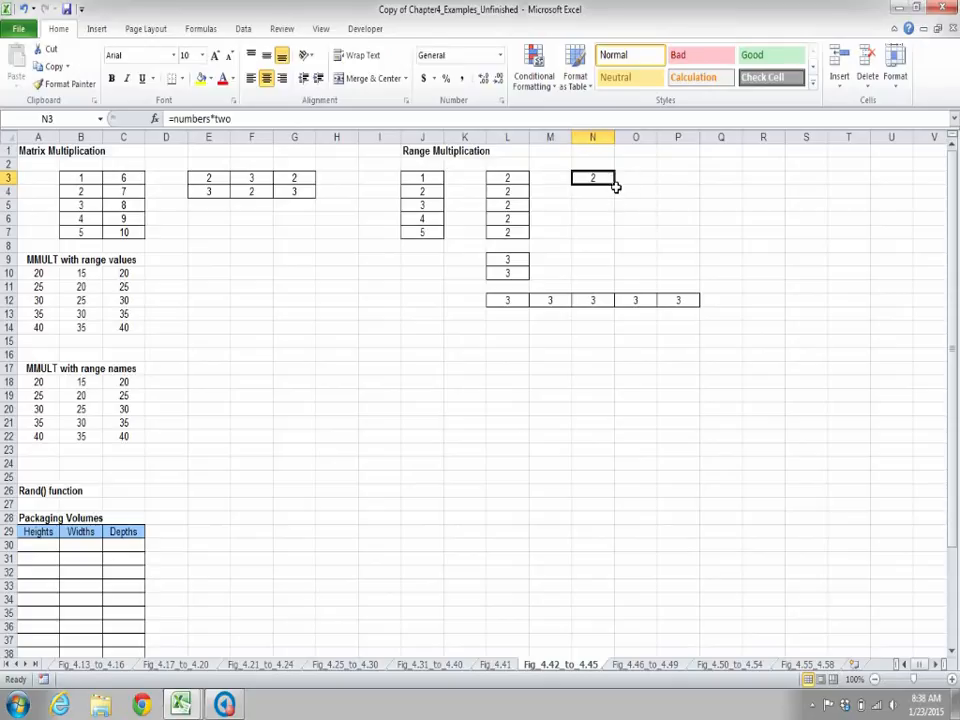
pyautogui.moveTo(618, 190); pyautogui.dragTo(617, 240)
pyautogui.click(686, 220)
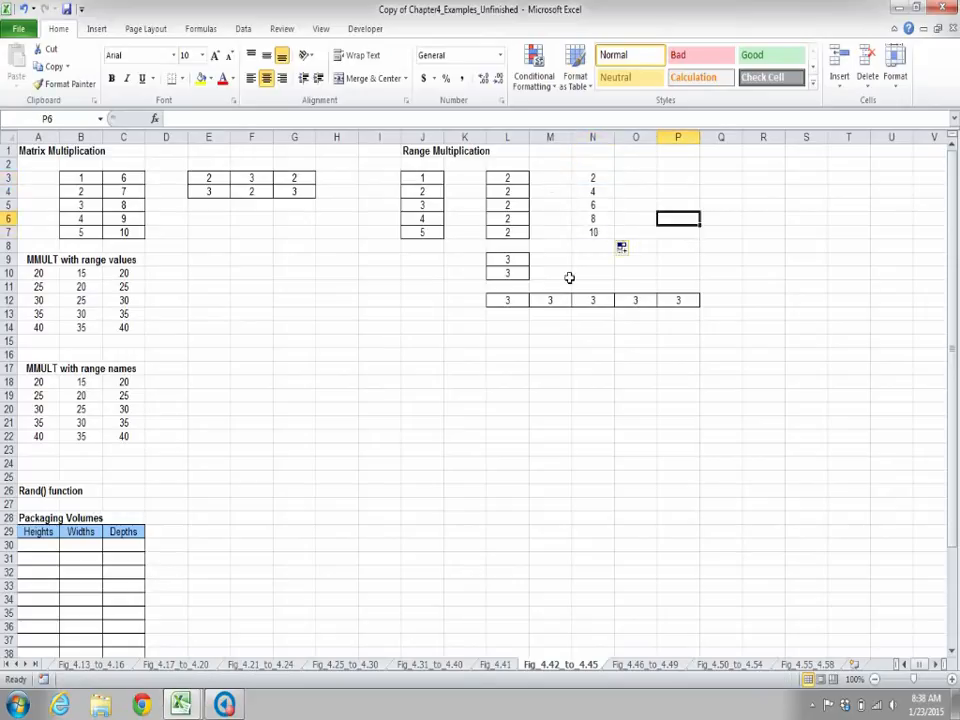
pyautogui.click(559, 387)
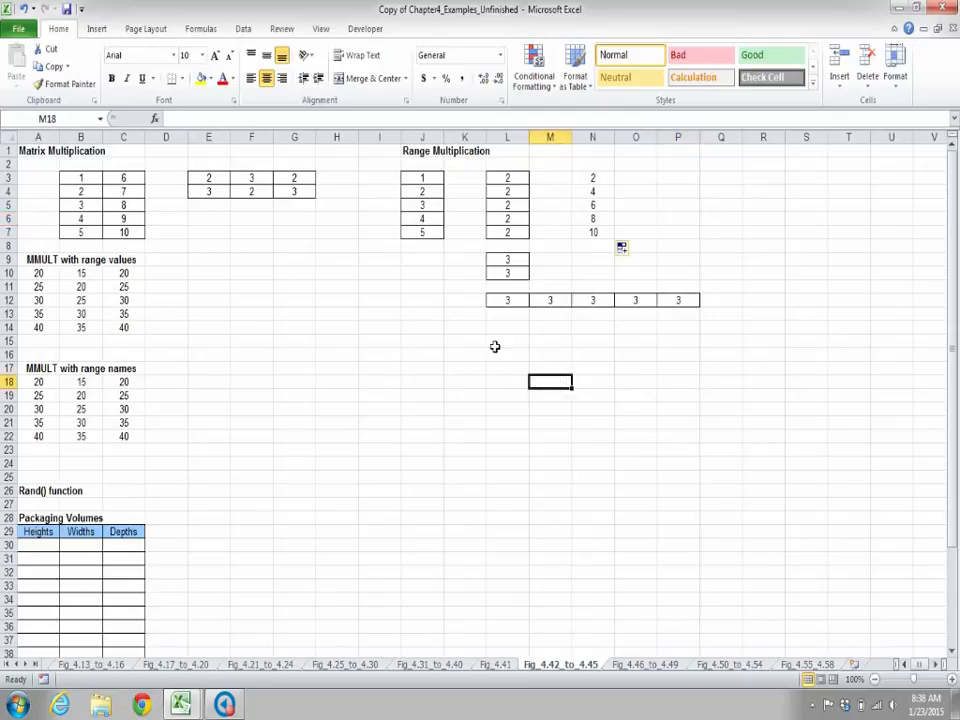
# Check the names of the ranges L9:L10 and L12:P12.
pyautogui.click(508, 342)
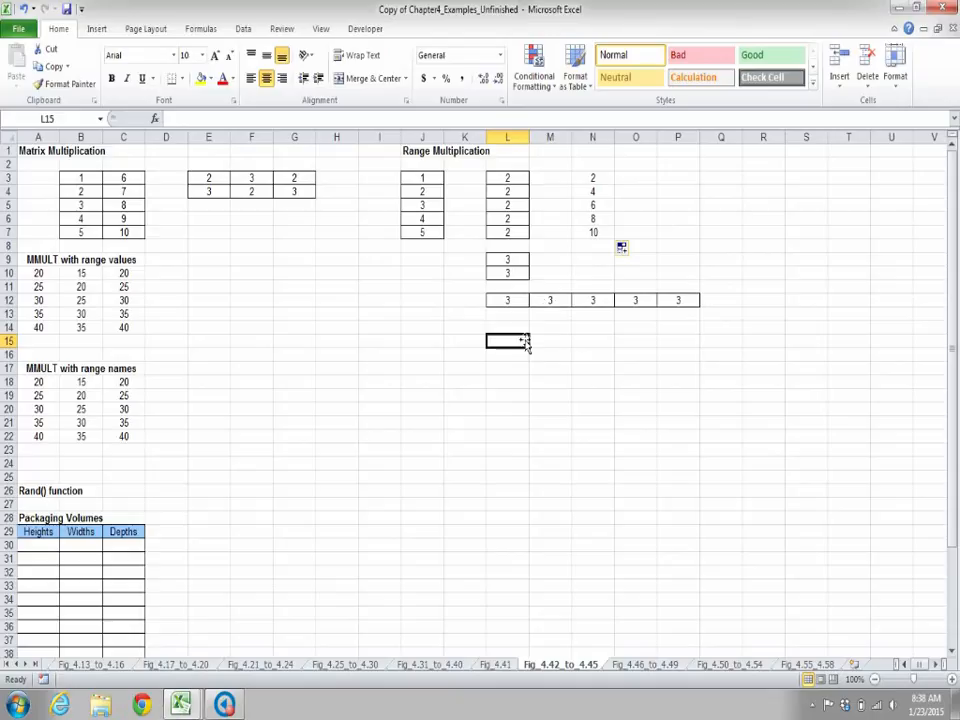
pyautogui.click(519, 263)
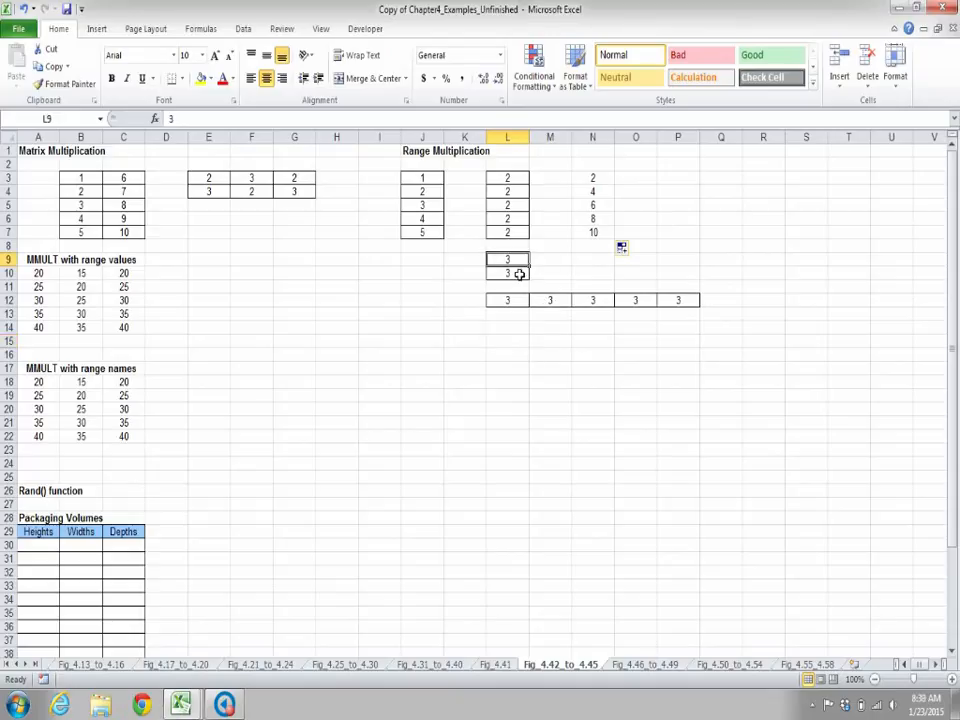
pyautogui.moveTo(522, 263); pyautogui.dragTo(523, 277)
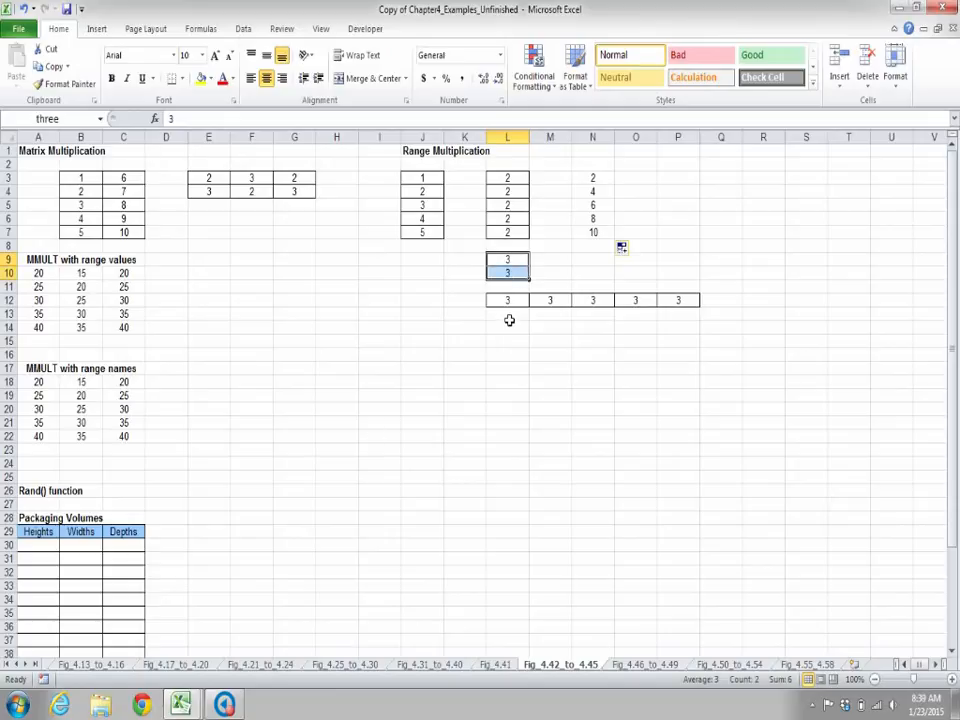
pyautogui.moveTo(512, 300); pyautogui.dragTo(693, 307)
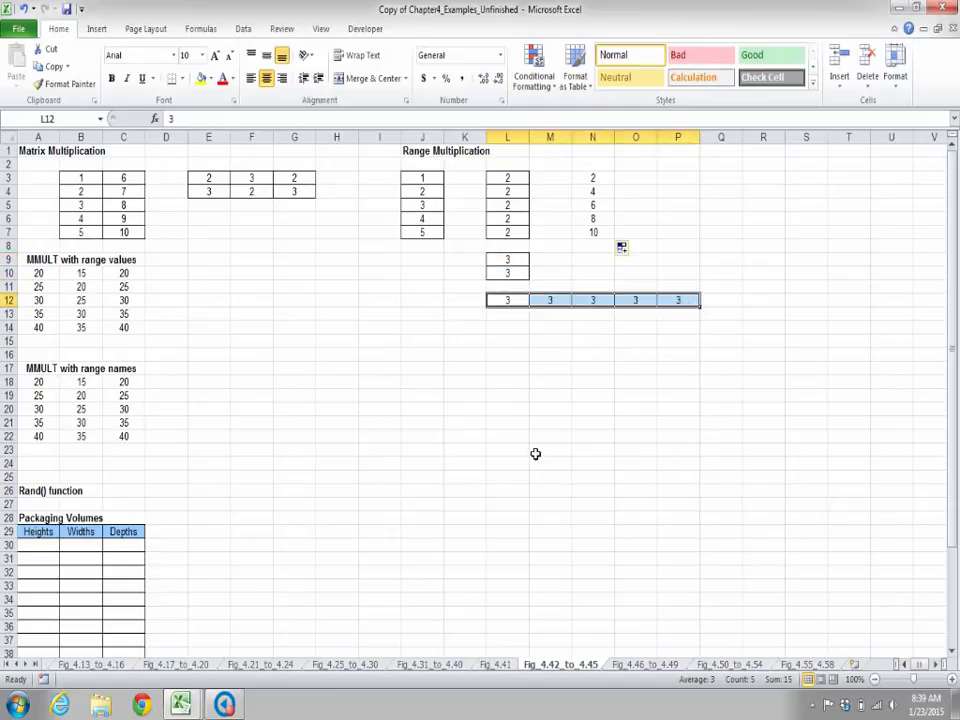
# Enter the array formula =MMULT(three,L12:P12) across L15:P16.
pyautogui.click(507, 341)
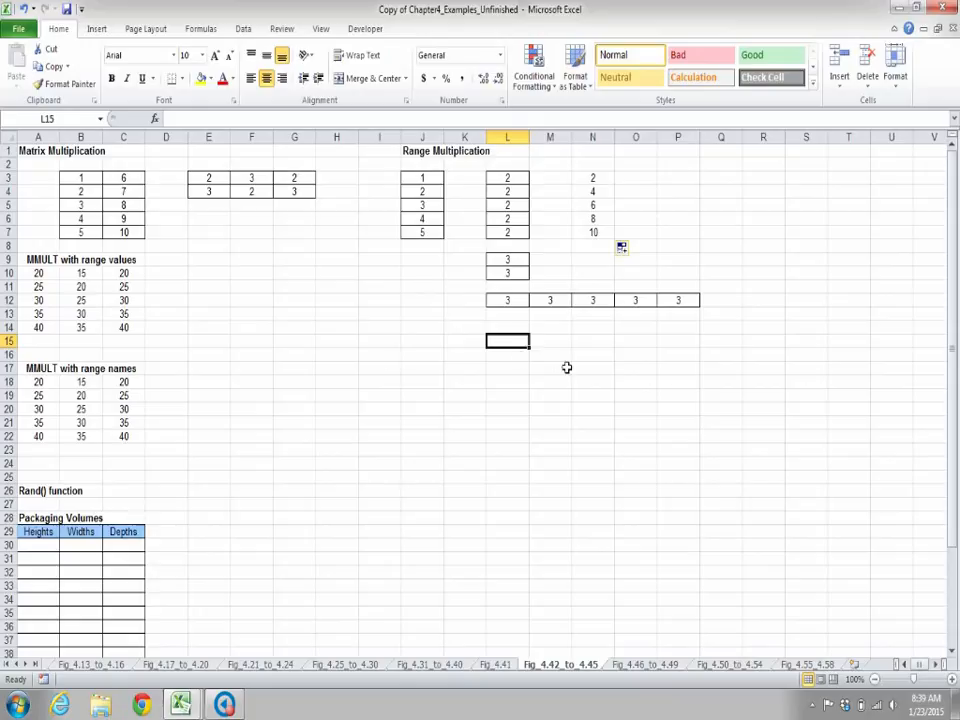
pyautogui.write('=')
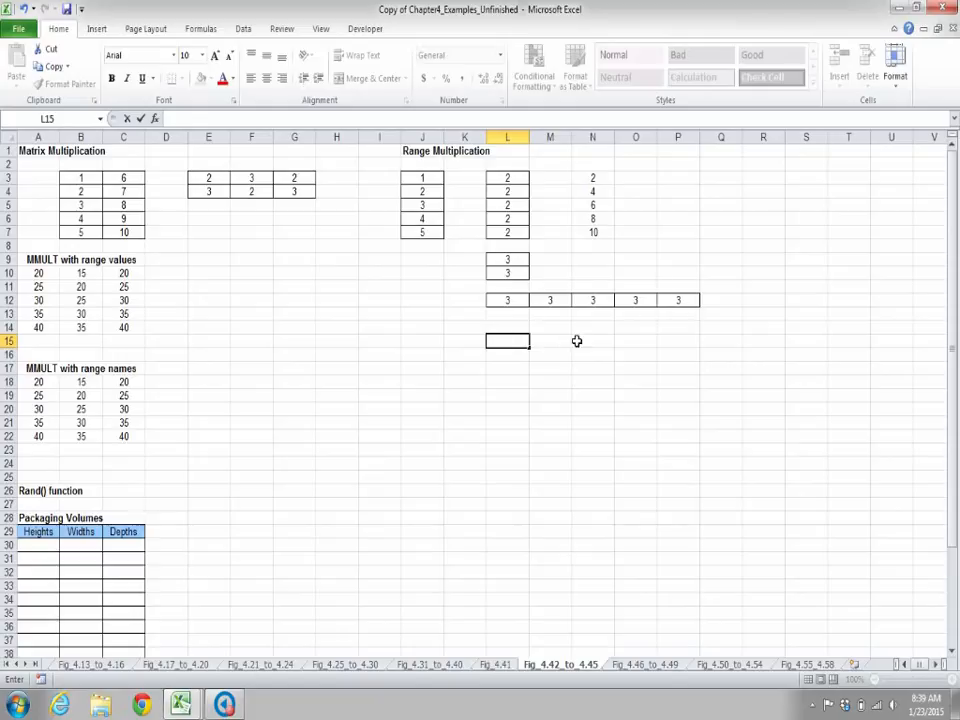
pyautogui.press('F2')
pyautogui.moveTo(533, 353); pyautogui.dragTo(706, 369)
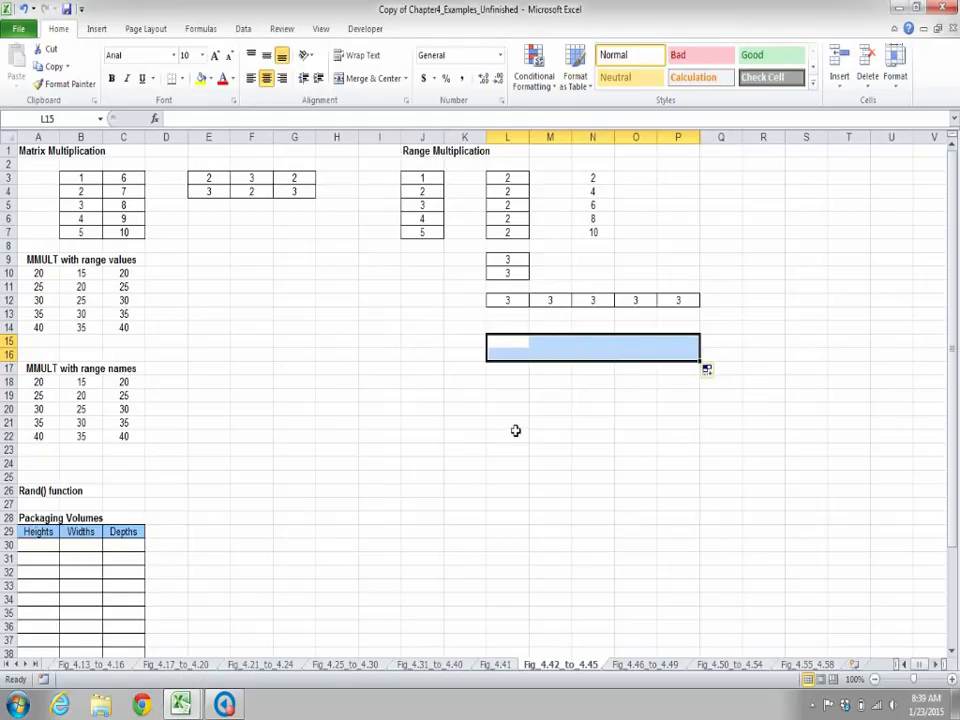
pyautogui.write('=m')
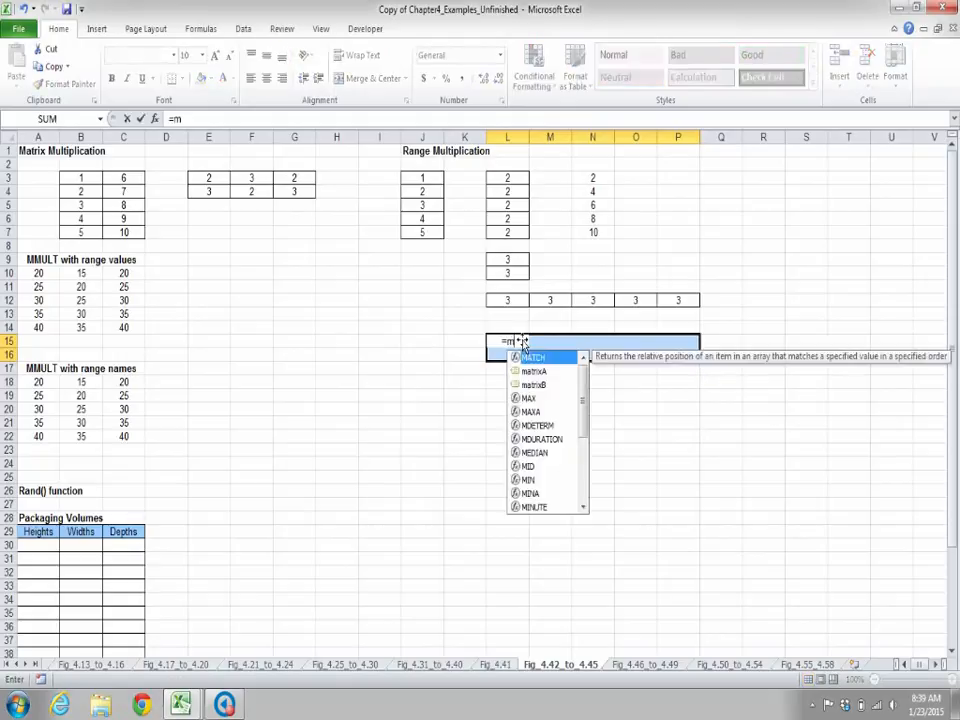
pyautogui.write('m')
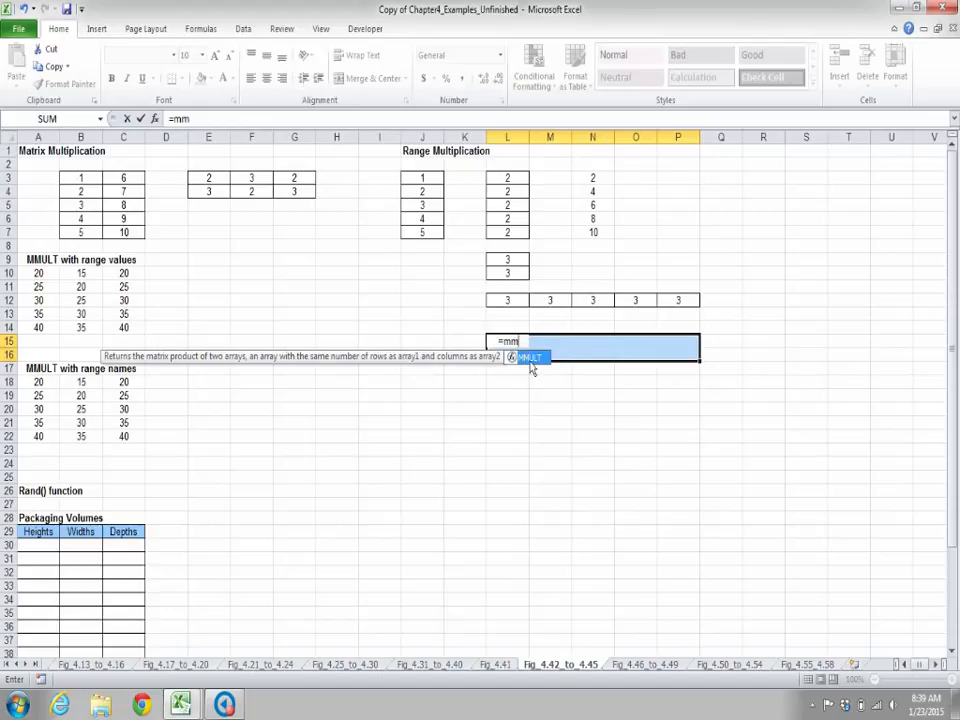
pyautogui.doubleClick(528, 358)
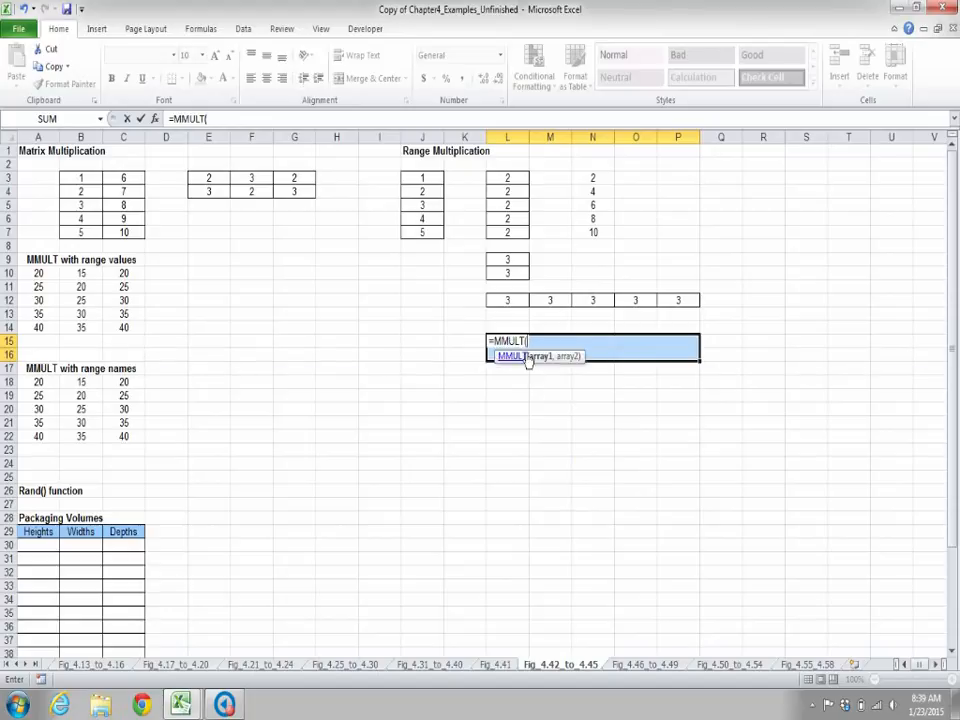
pyautogui.write('th')
pyautogui.doubleClick(549, 378)
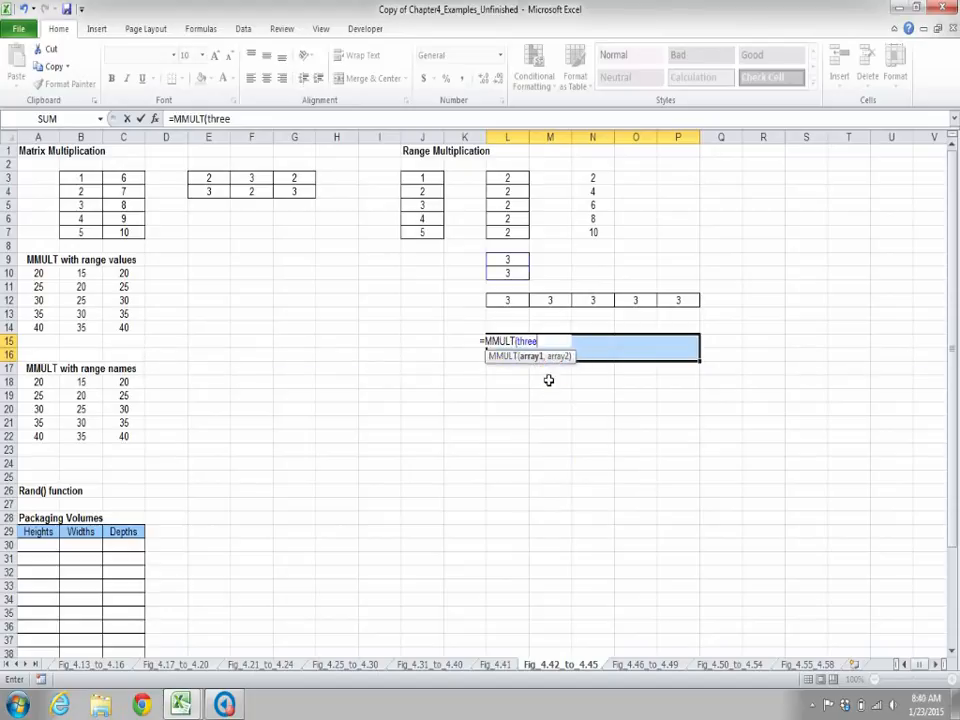
pyautogui.write(',')
pyautogui.moveTo(507, 301); pyautogui.dragTo(697, 316)
pyautogui.write(')')
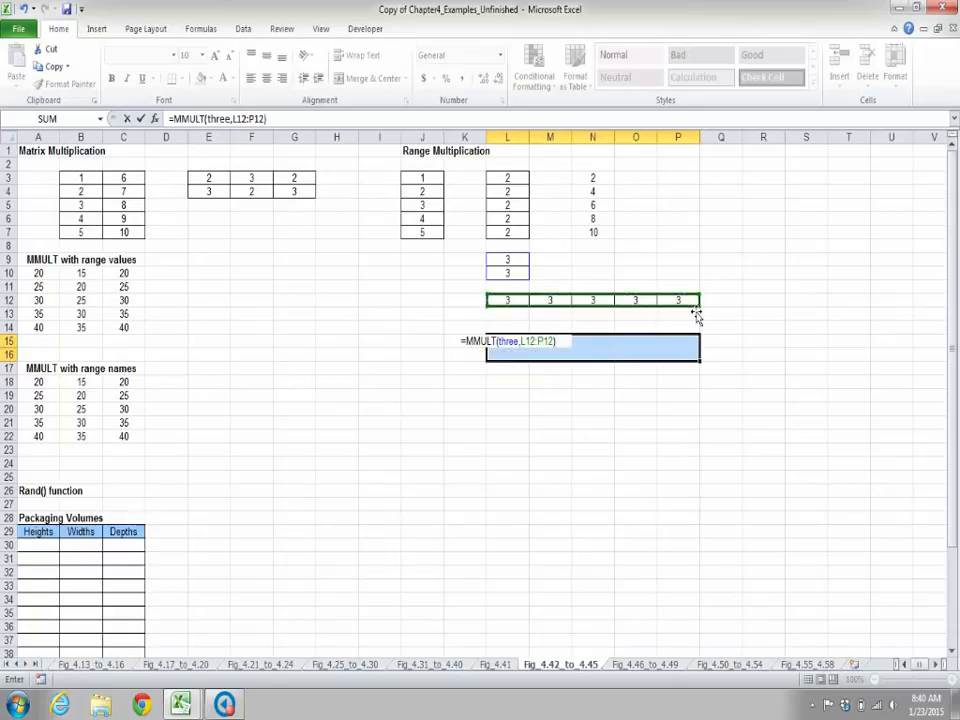
pyautogui.hotkey('ctrl', 'shift', 'Return')
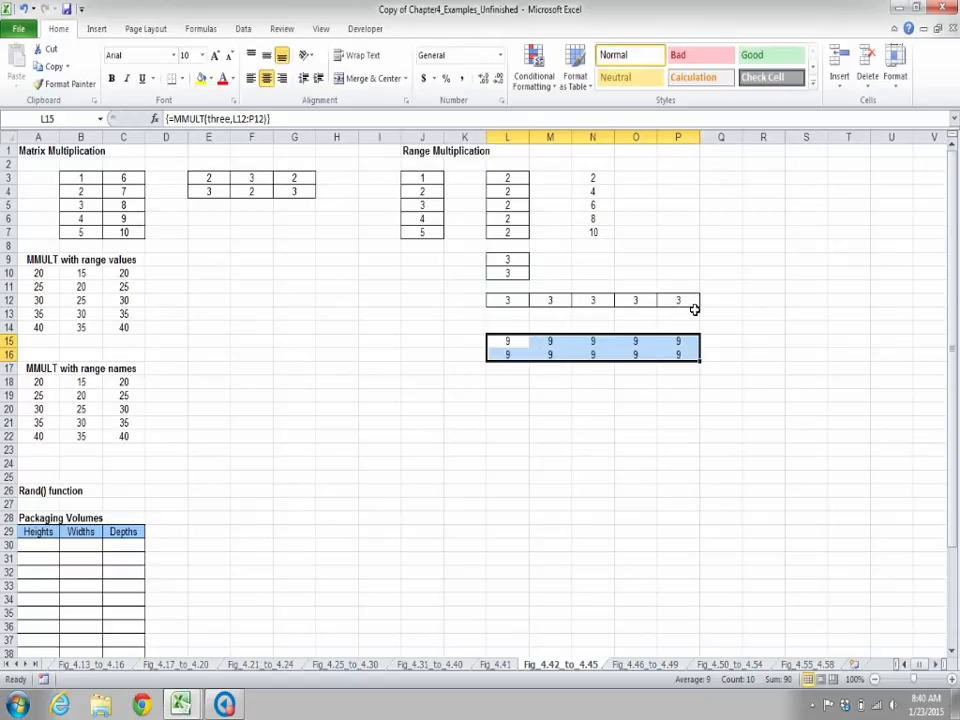
pyautogui.click(679, 424)
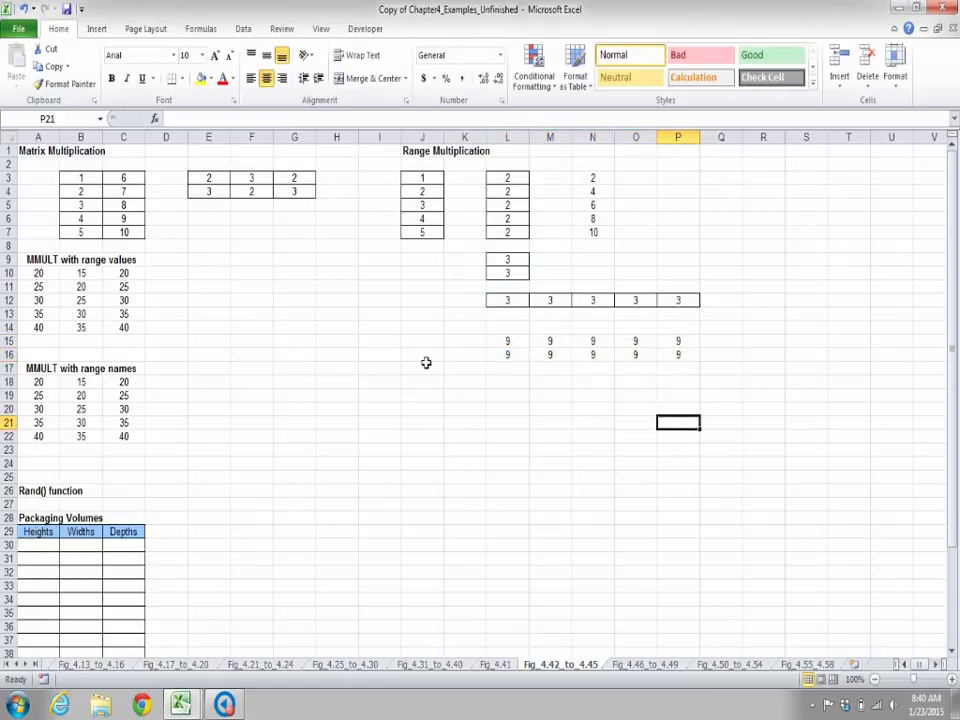
# Enter the formula =RAND() in cell A30, the first Heights cell of the Packaging Volumes table.
pyautogui.scroll(-6, 426, 425)
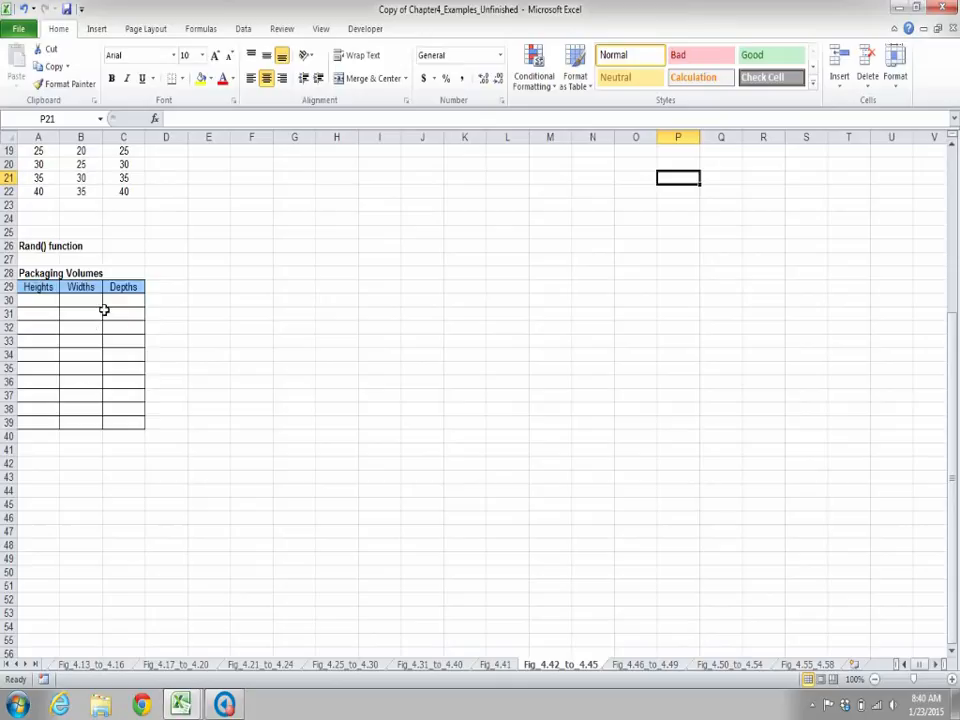
pyautogui.click(52, 303)
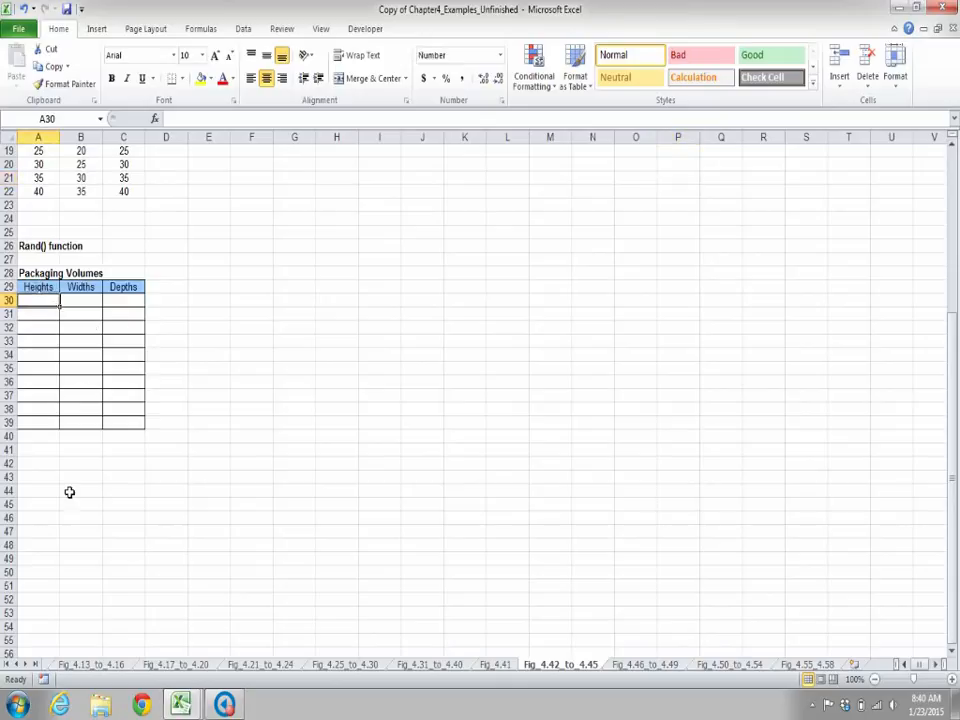
pyautogui.write('=')
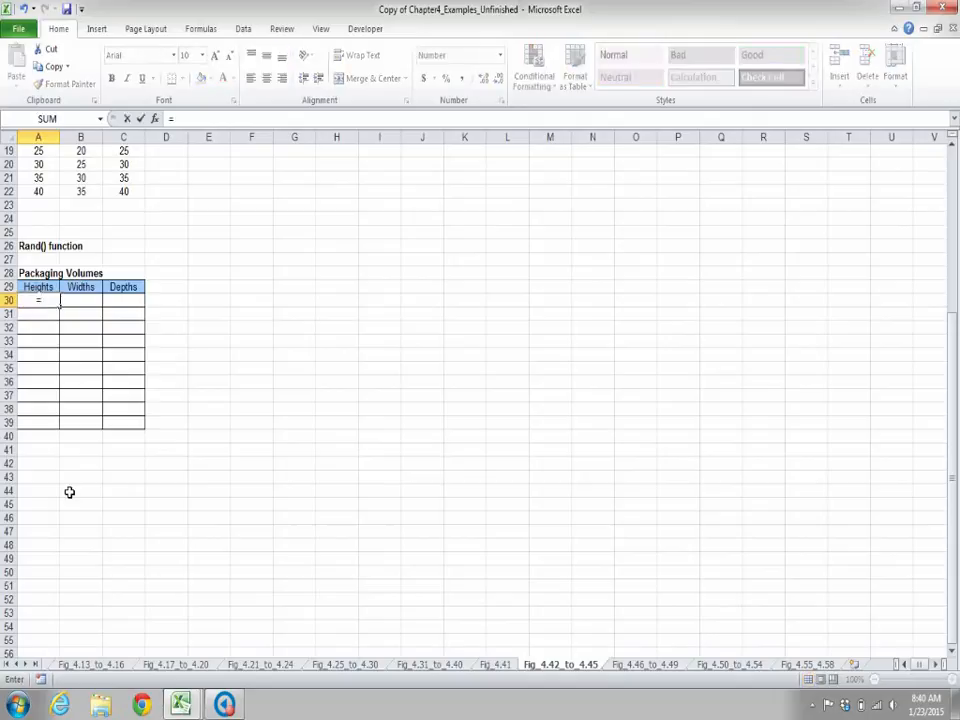
pyautogui.write('rand(')
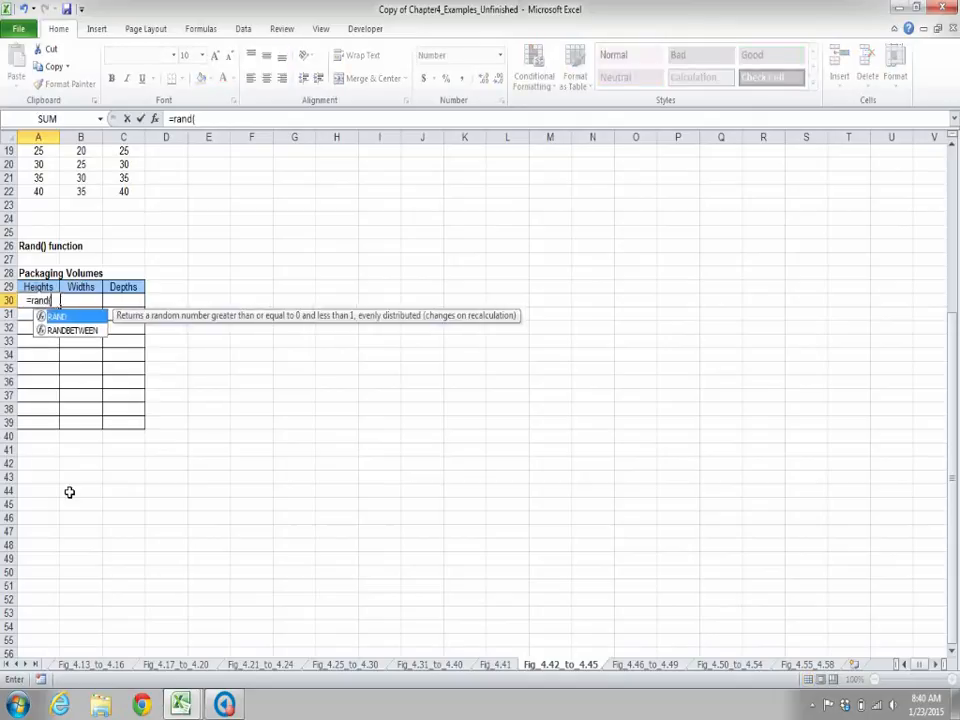
pyautogui.write(')')
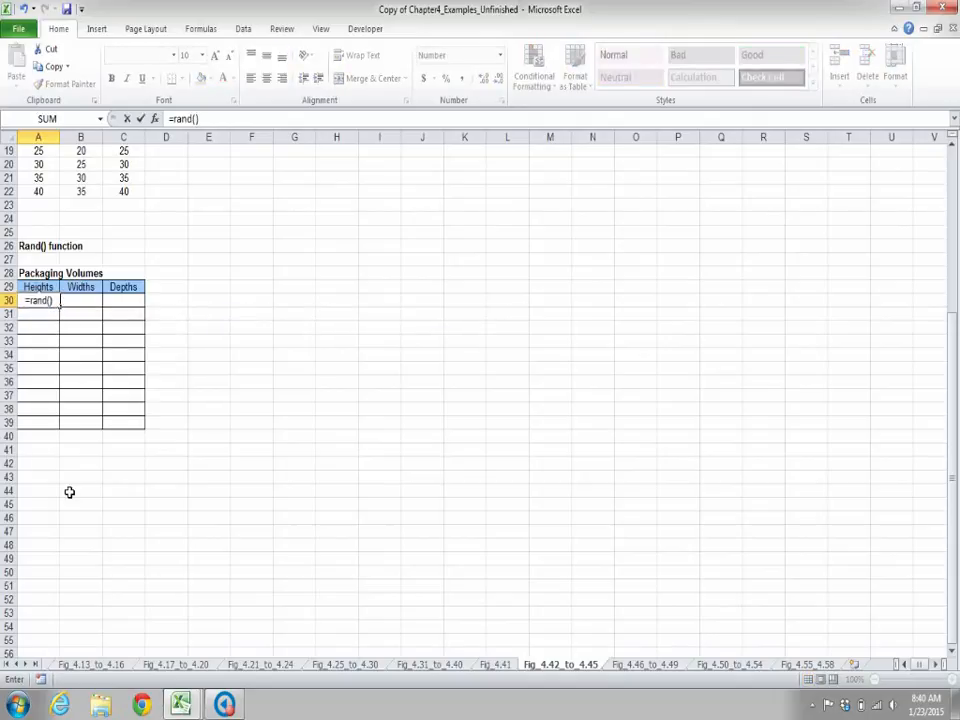
pyautogui.press('Return')
# Fill the RAND formula from A30 down the Heights column through A39.
pyautogui.click(48, 300)
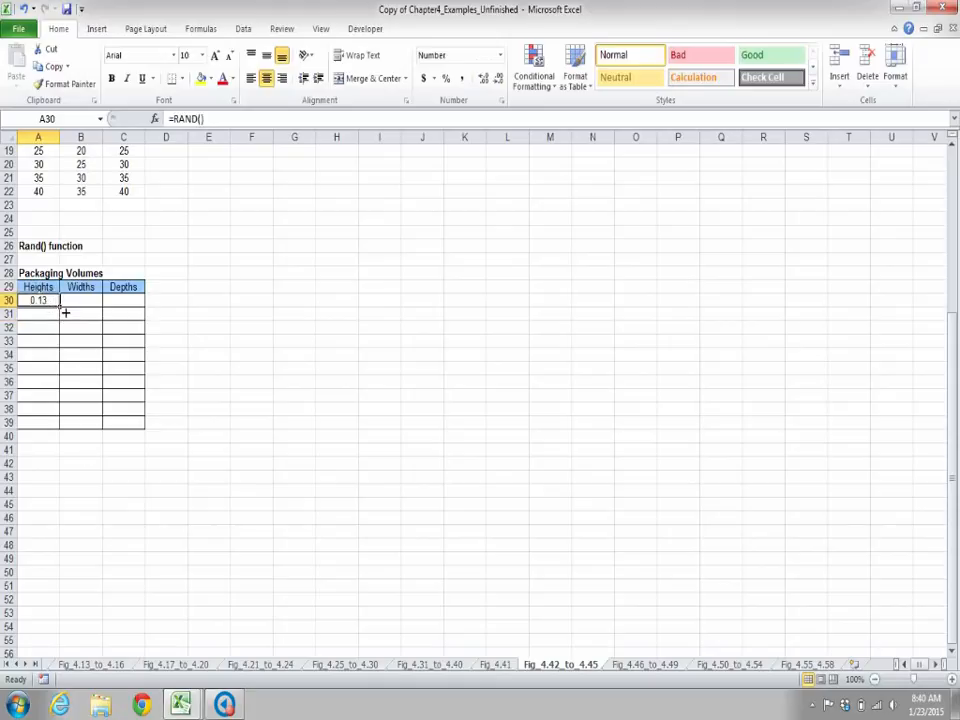
pyautogui.moveTo(66, 315); pyautogui.dragTo(139, 426)
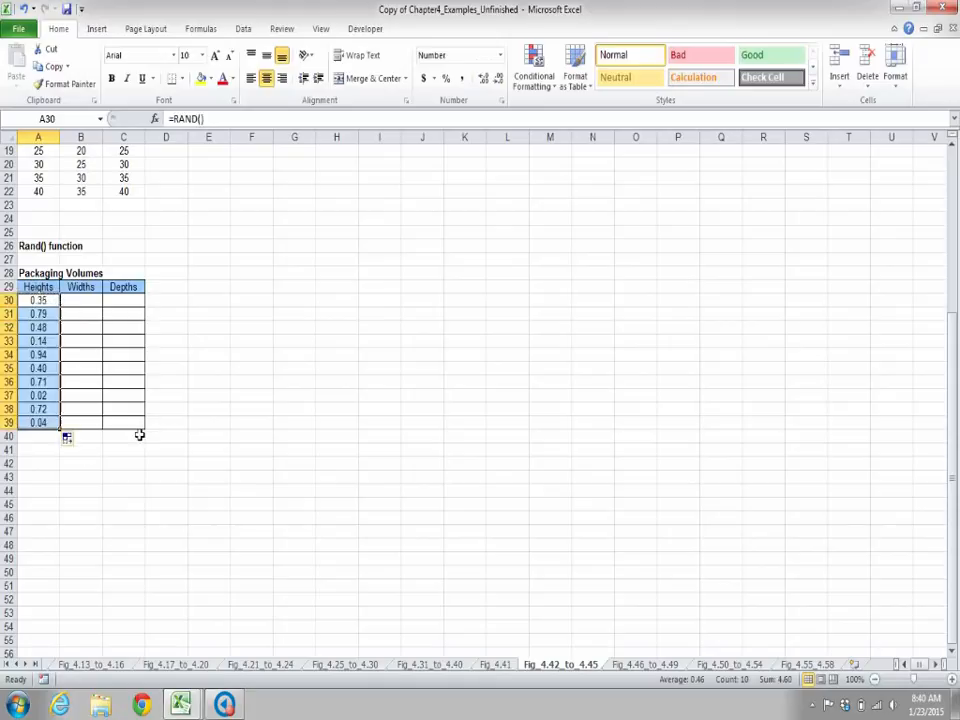
pyautogui.click(48, 355)
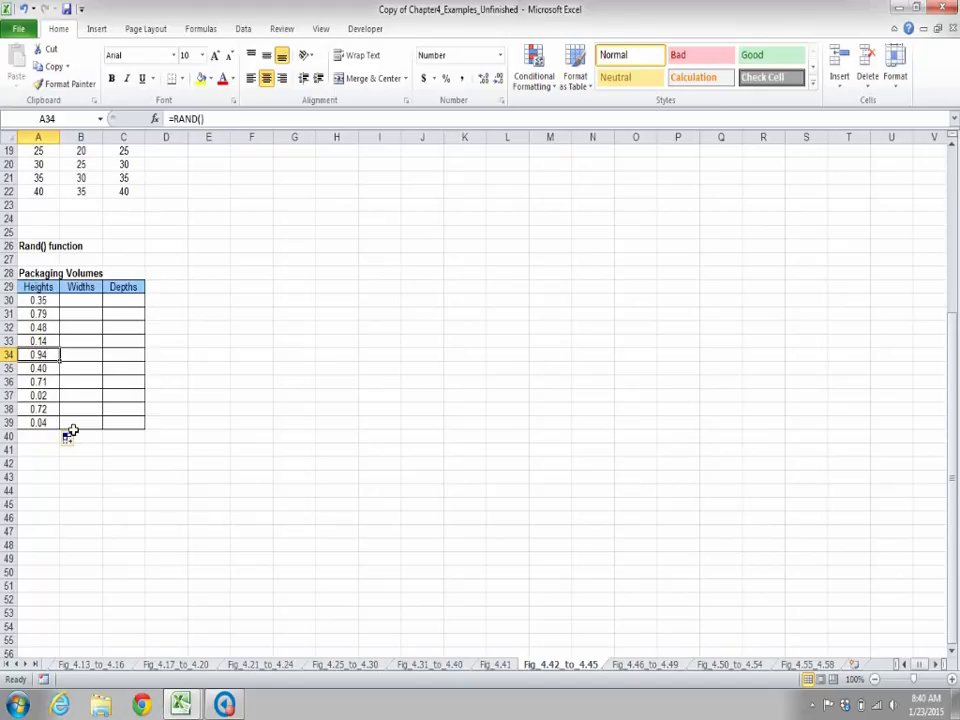
# Enter the formula =RAND()*(10-1)+1 in cell B30, the first Widths cell.
pyautogui.click(90, 301)
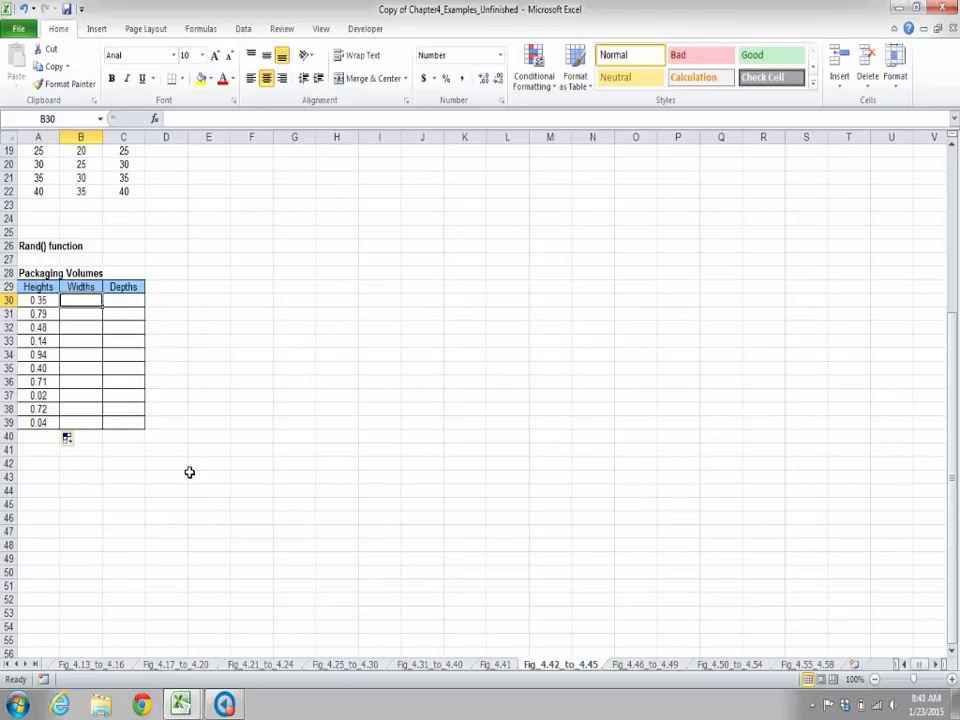
pyautogui.write('=')
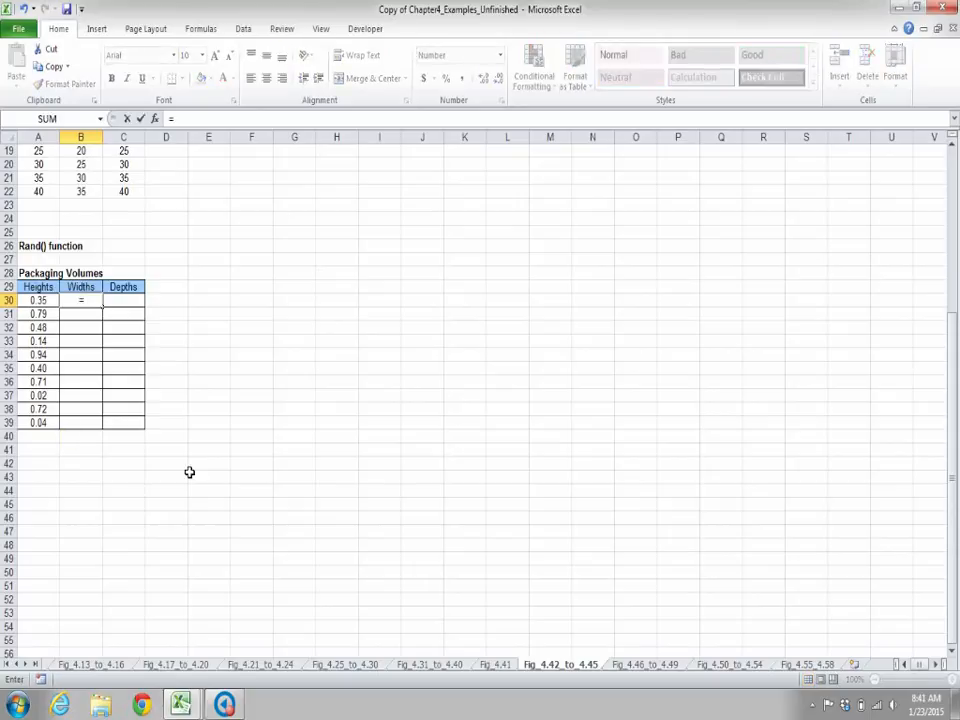
pyautogui.write('rand()*(10-')
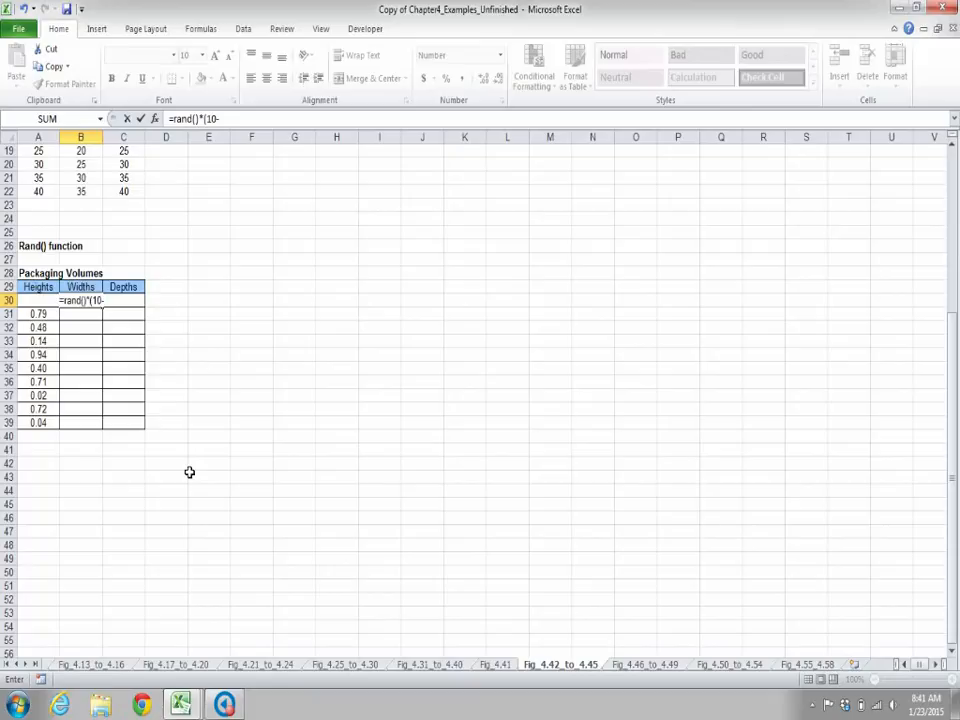
pyautogui.write('1)+1')
pyautogui.press('Return')
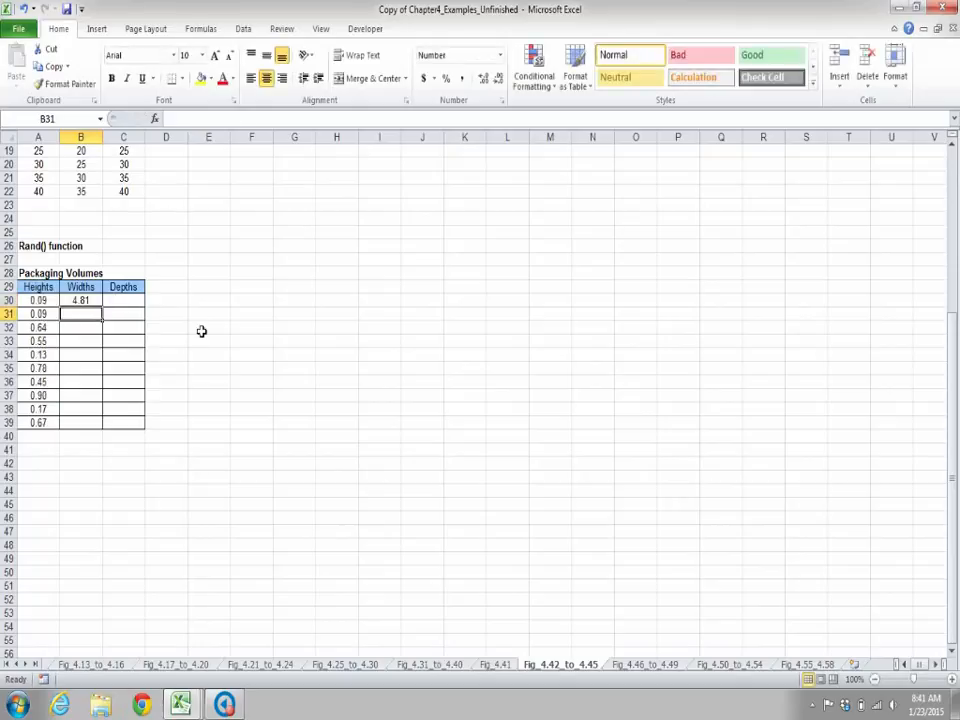
# Fill the scaled random-number formula from B30 down the Widths column through B39.
pyautogui.click(84, 301)
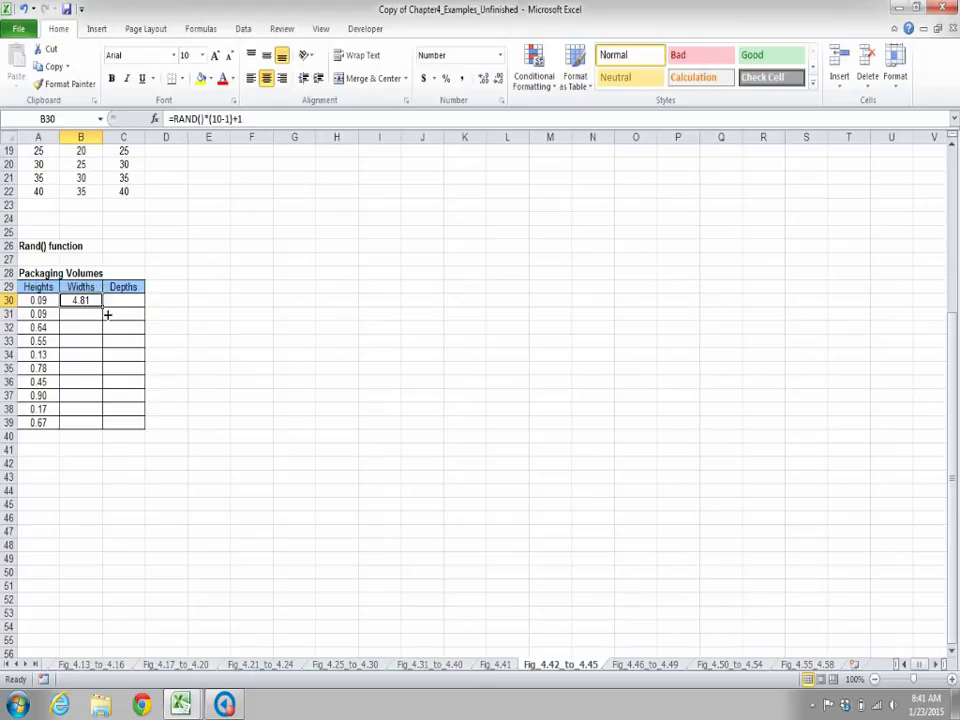
pyautogui.moveTo(106, 314); pyautogui.dragTo(105, 430)
pyautogui.click(294, 341)
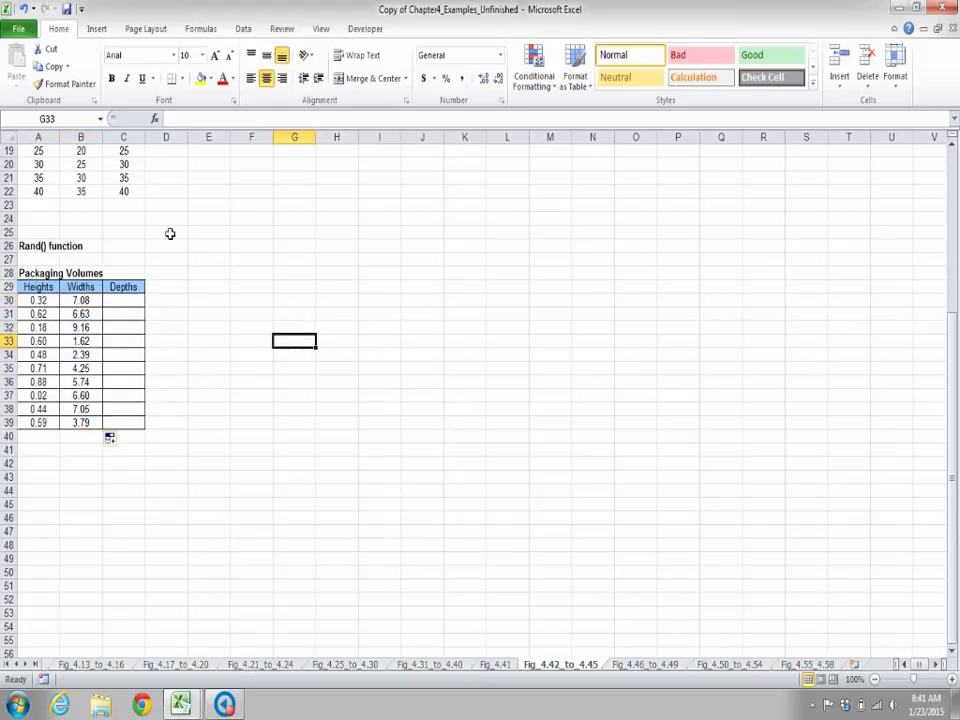
# Enter the formula =RANDBETWEEN(1,10) in cell C30, the first Depths cell, and reselect that cell.
pyautogui.click(136, 304)
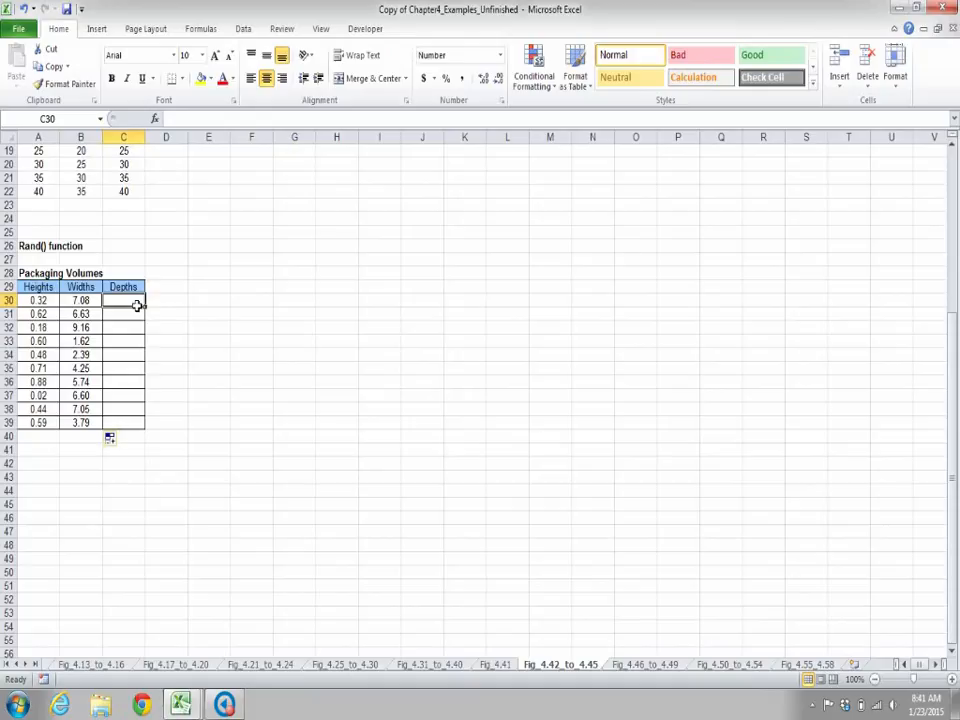
pyautogui.write('=')
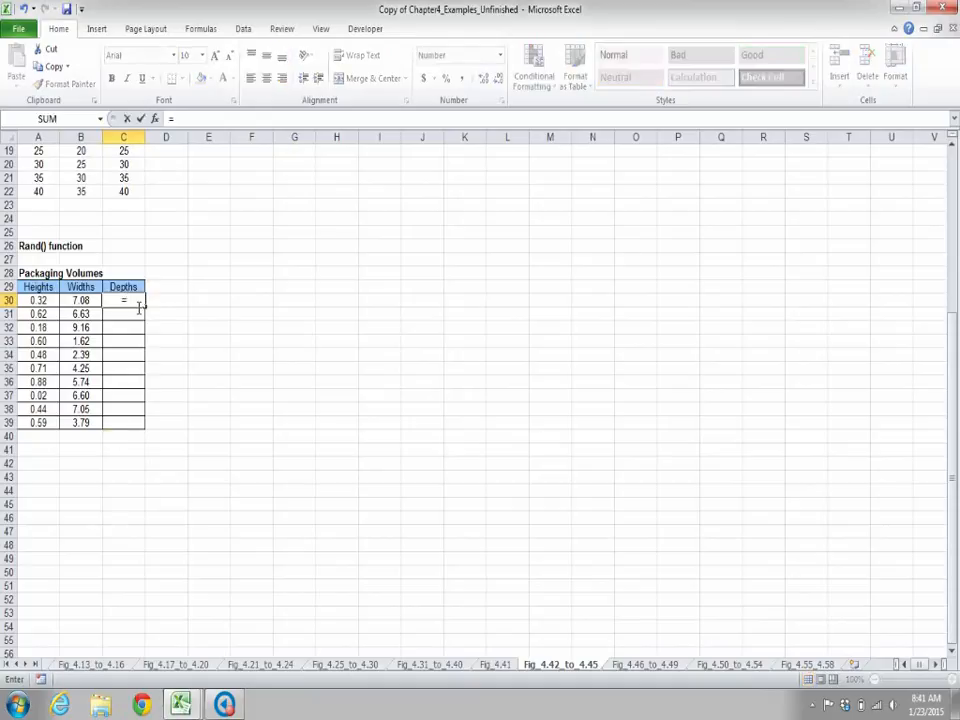
pyautogui.write('randb')
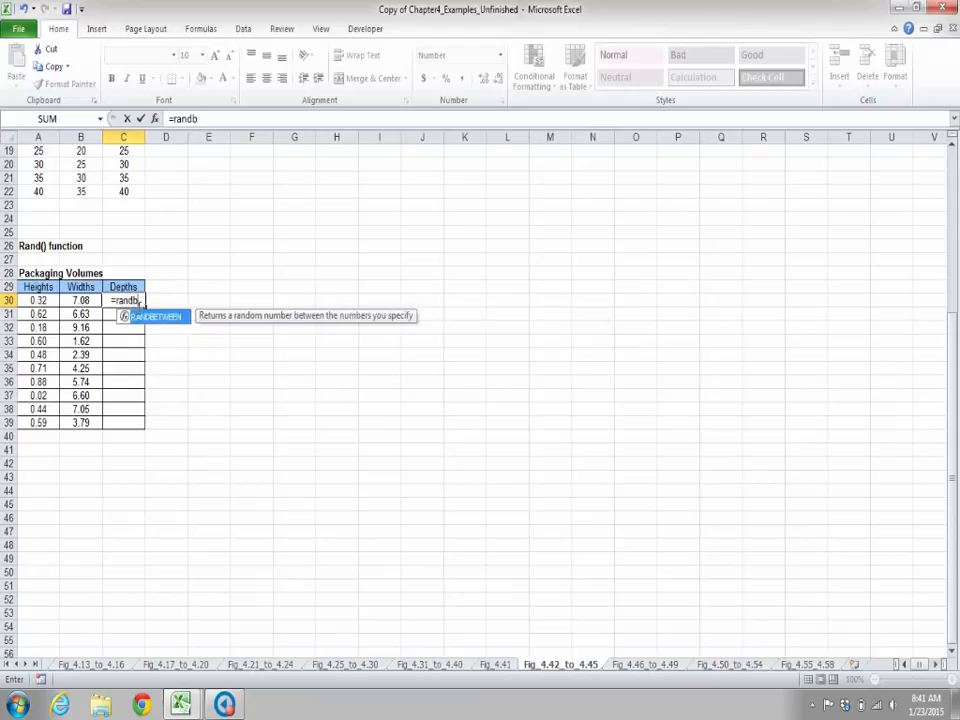
pyautogui.write('etween')
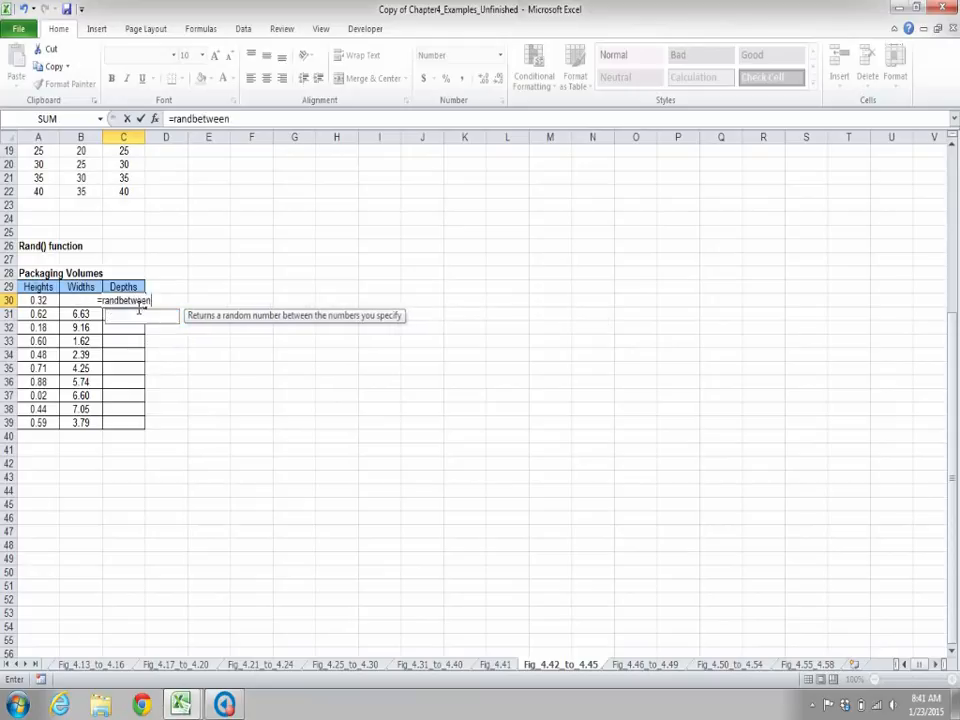
pyautogui.write('(')
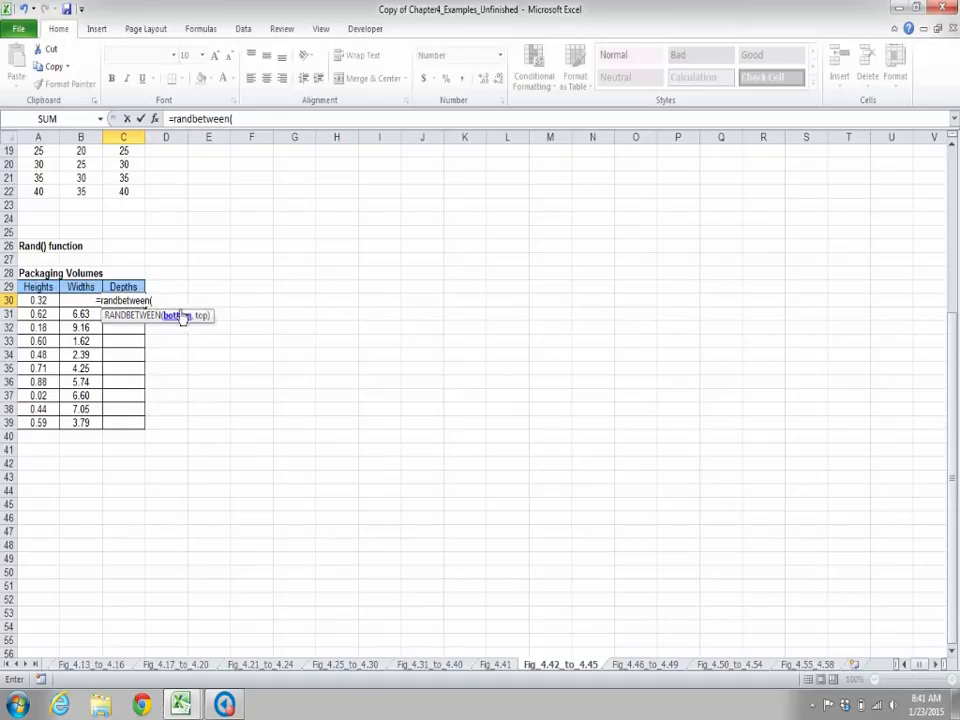
pyautogui.write('1,')
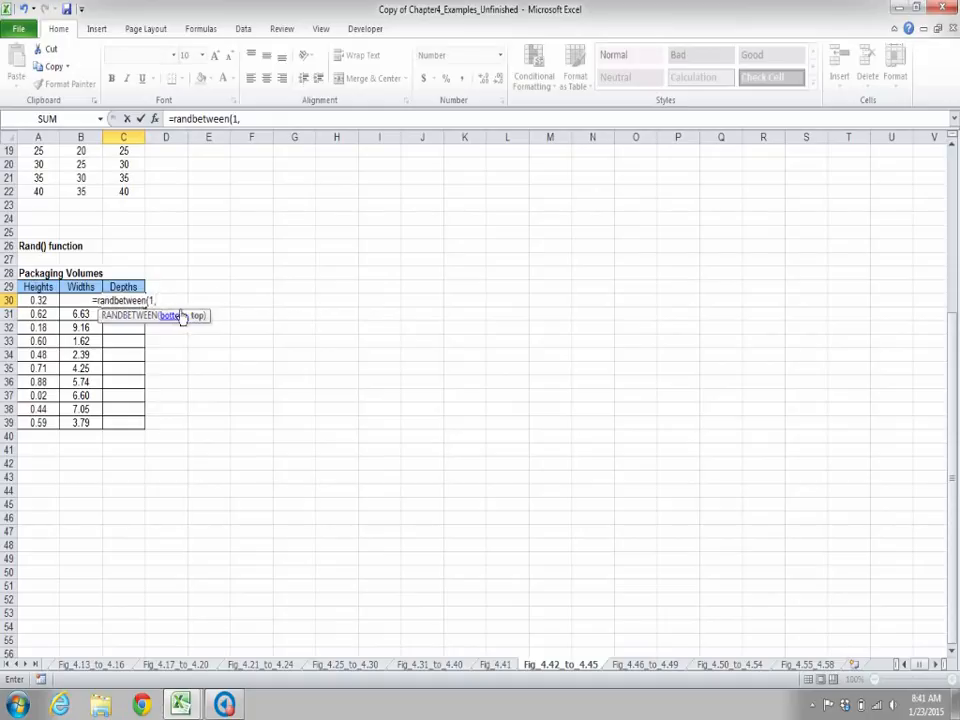
pyautogui.write('10')
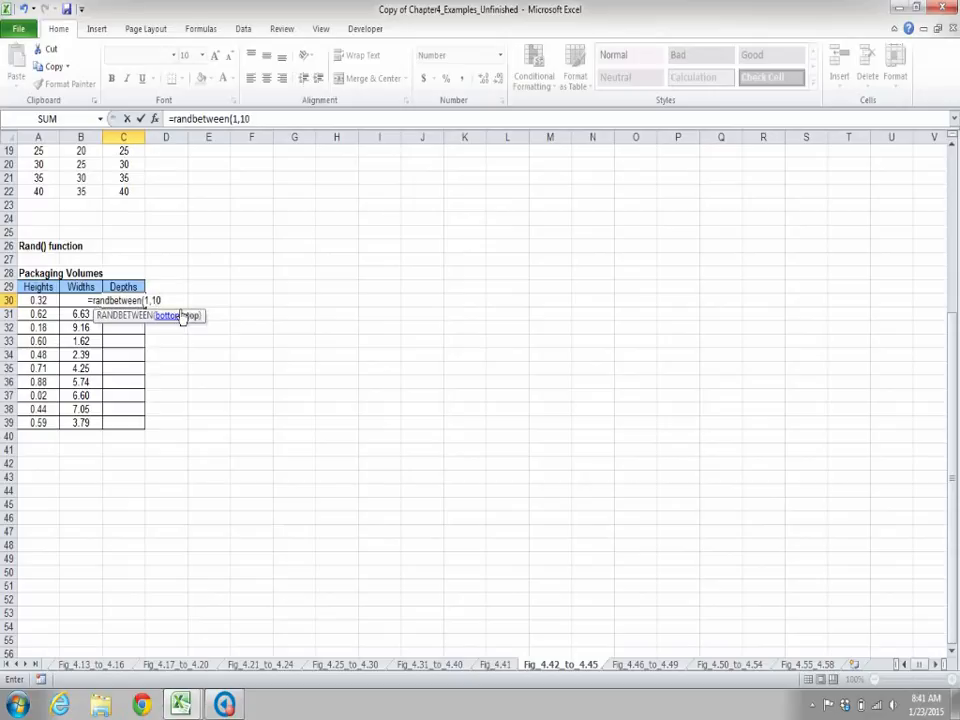
pyautogui.write(')')
pyautogui.press('Return')
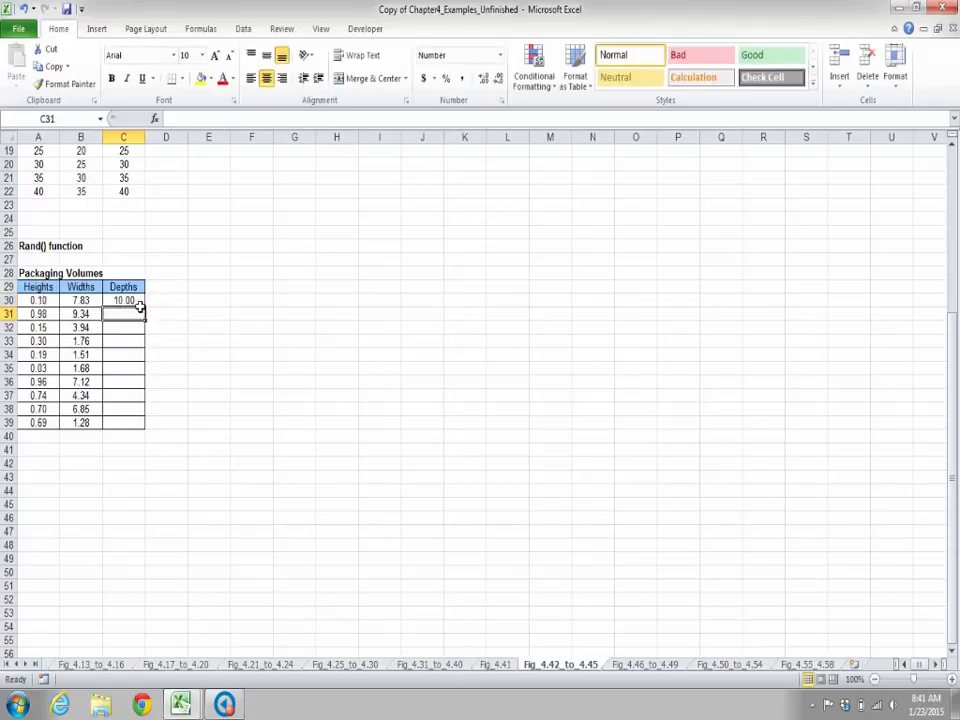
pyautogui.press('Up')
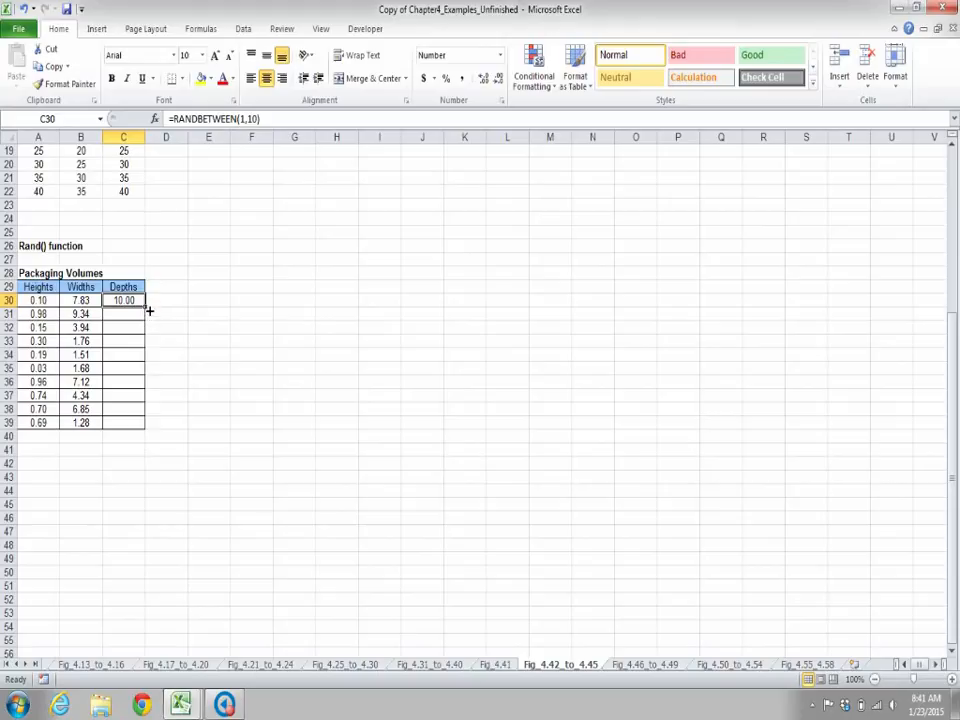